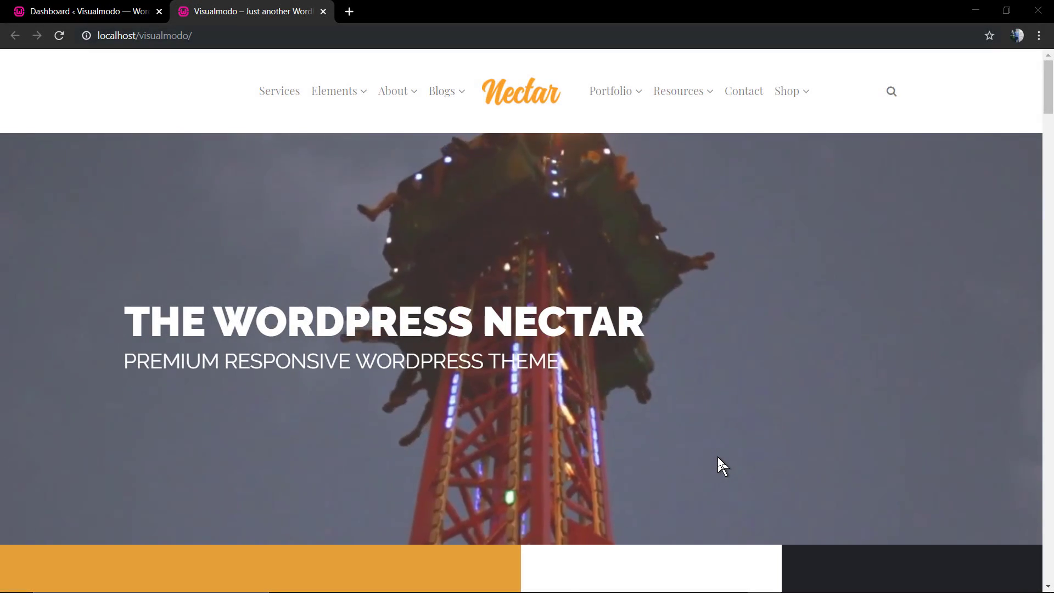
{"action": "scroll", "coordinate": [718, 457], "scroll_direction": "down", "scroll_amount": 5}
{"action": "scroll", "coordinate": [718, 458], "scroll_direction": "down", "scroll_amount": 3}
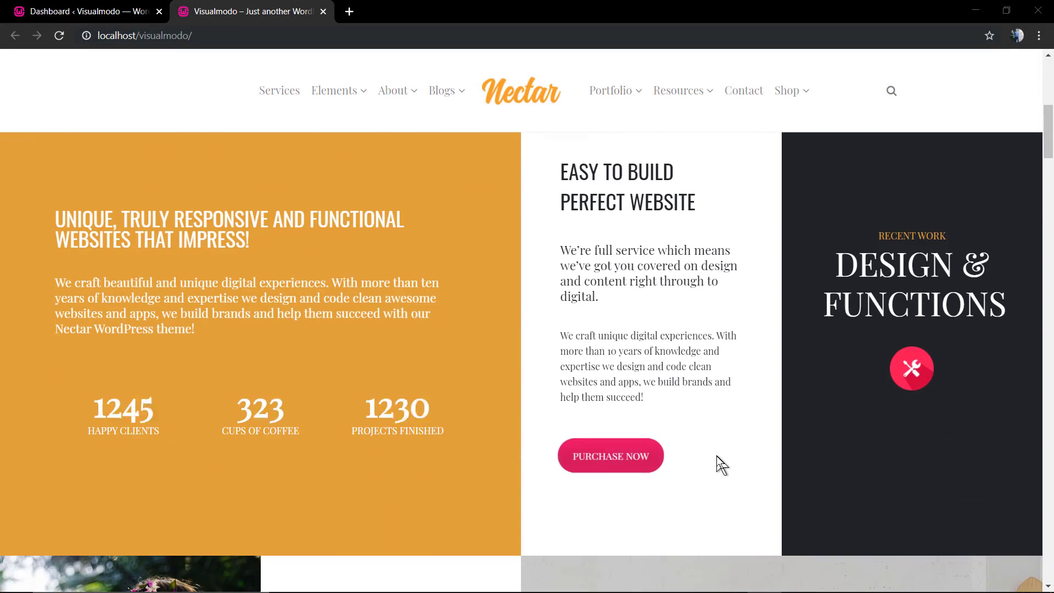
{"action": "scroll", "coordinate": [716, 455], "scroll_direction": "down", "scroll_amount": 5}
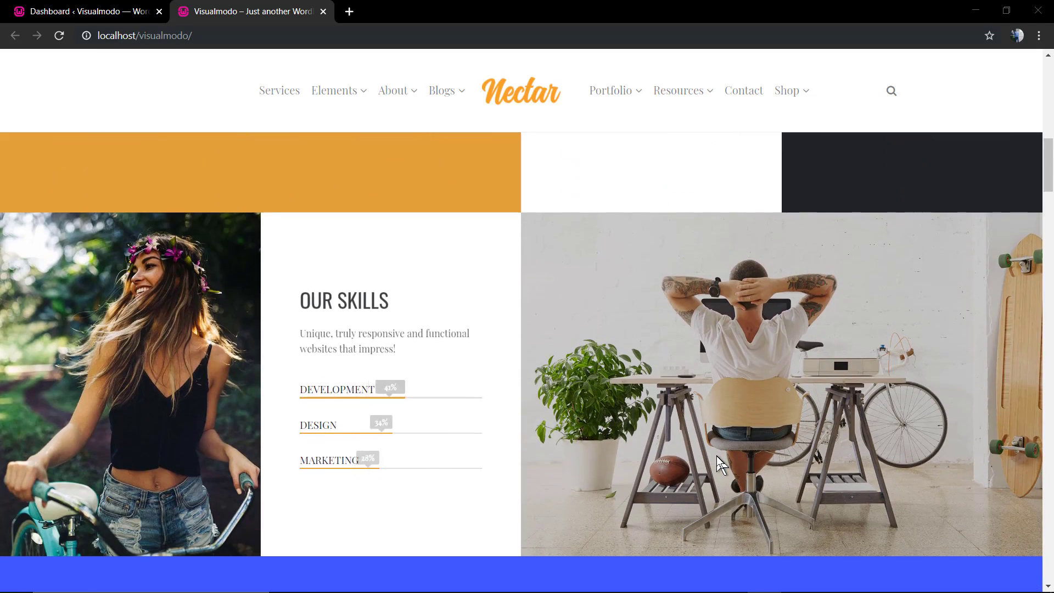
{"action": "scroll", "coordinate": [717, 455], "scroll_direction": "down", "scroll_amount": 5}
{"action": "scroll", "coordinate": [717, 455], "scroll_direction": "down", "scroll_amount": 4}
{"action": "scroll", "coordinate": [717, 455], "scroll_direction": "down", "scroll_amount": 2}
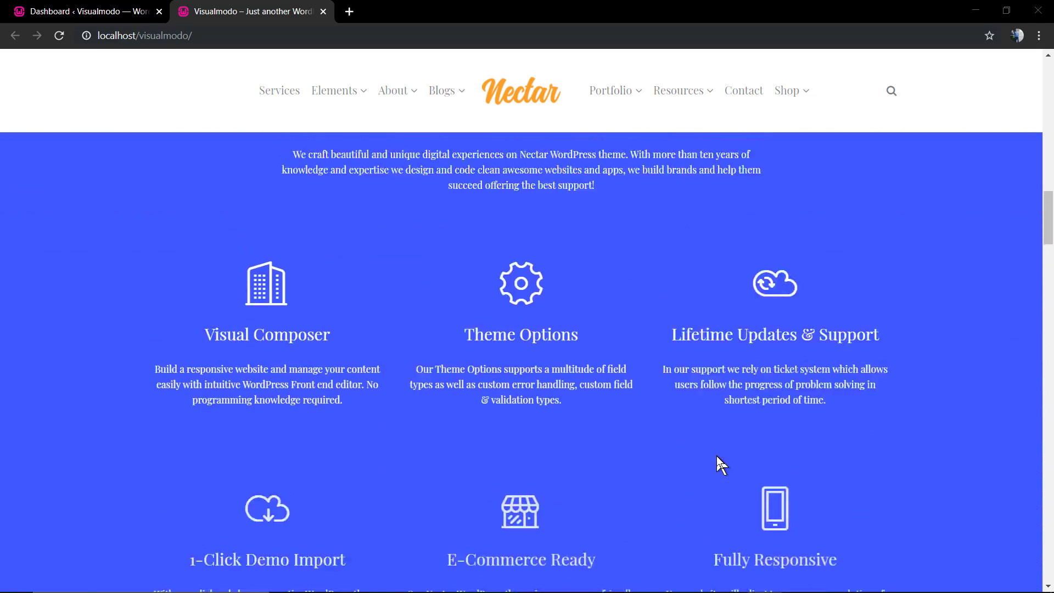
{"action": "scroll", "coordinate": [716, 455], "scroll_direction": "up", "scroll_amount": 1}
{"action": "scroll", "coordinate": [711, 443], "scroll_direction": "down", "scroll_amount": 4}
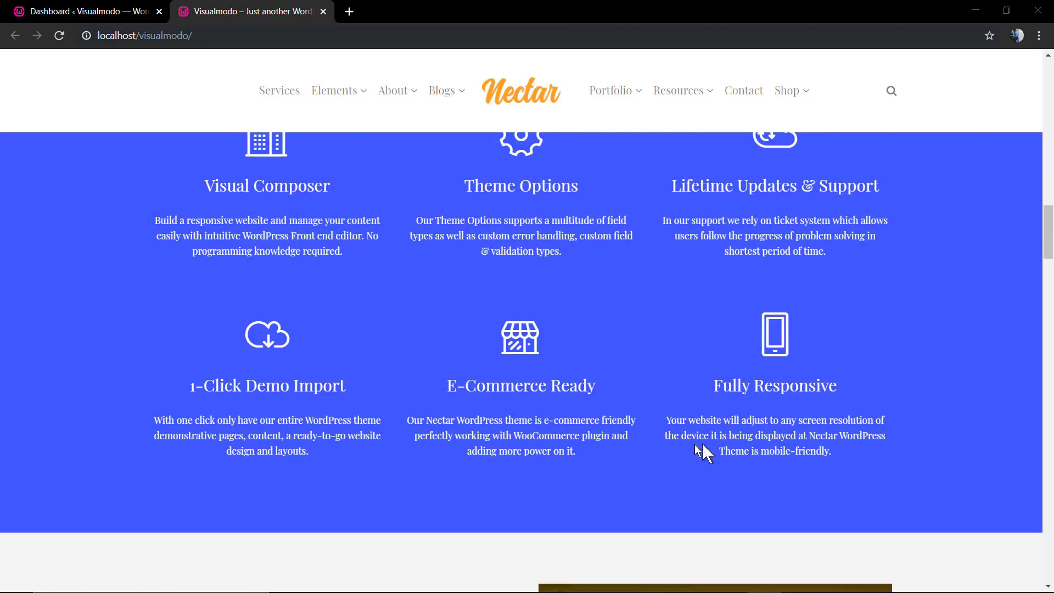
{"action": "scroll", "coordinate": [666, 440], "scroll_direction": "up", "scroll_amount": 1}
{"action": "scroll", "coordinate": [666, 439], "scroll_direction": "down", "scroll_amount": 5}
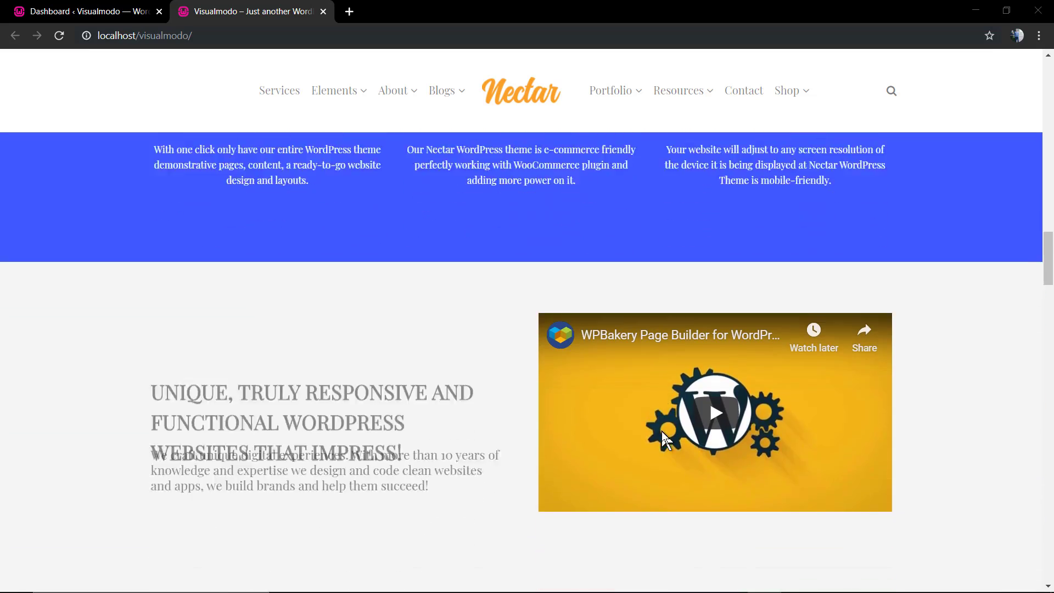
{"action": "scroll", "coordinate": [666, 438], "scroll_direction": "down", "scroll_amount": 2}
{"action": "scroll", "coordinate": [468, 446], "scroll_direction": "down", "scroll_amount": 3}
{"action": "scroll", "coordinate": [463, 438], "scroll_direction": "down", "scroll_amount": 3}
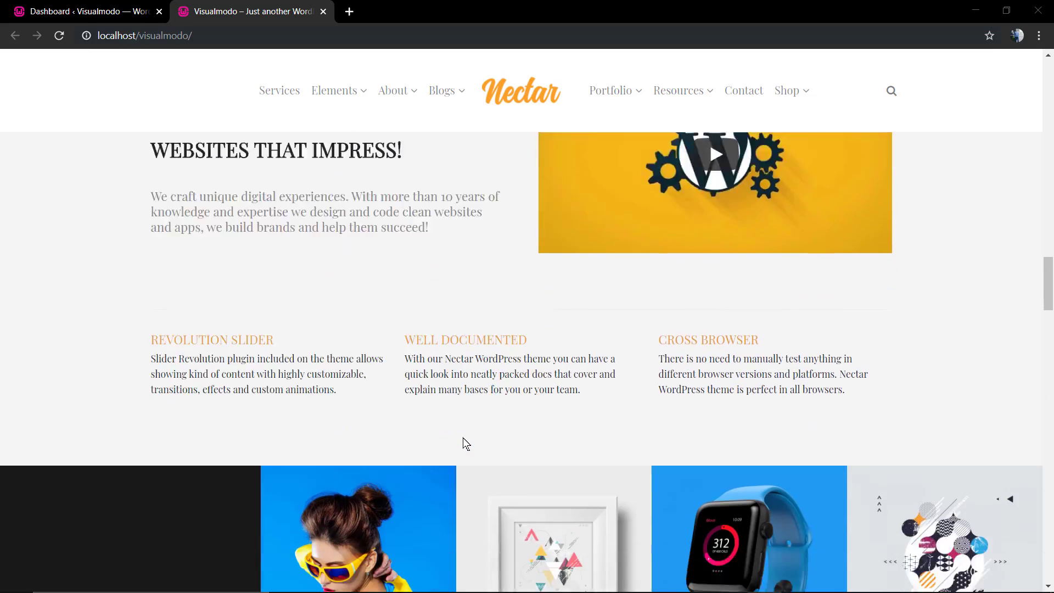
{"action": "scroll", "coordinate": [463, 438], "scroll_direction": "down", "scroll_amount": 5}
{"action": "scroll", "coordinate": [463, 438], "scroll_direction": "down", "scroll_amount": 4}
{"action": "scroll", "coordinate": [463, 438], "scroll_direction": "down", "scroll_amount": 5}
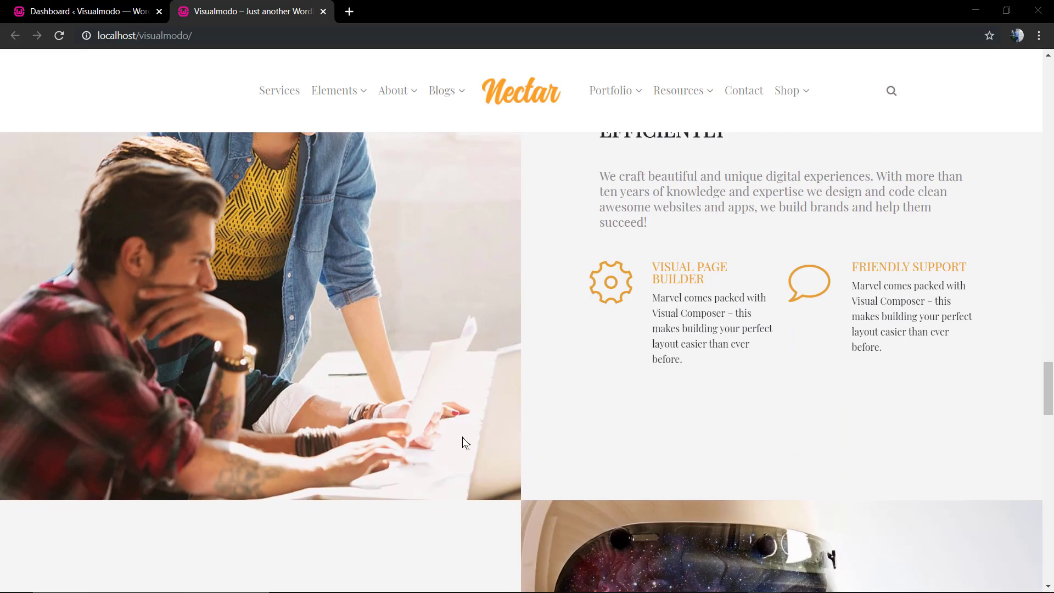
{"action": "scroll", "coordinate": [462, 438], "scroll_direction": "up", "scroll_amount": 3}
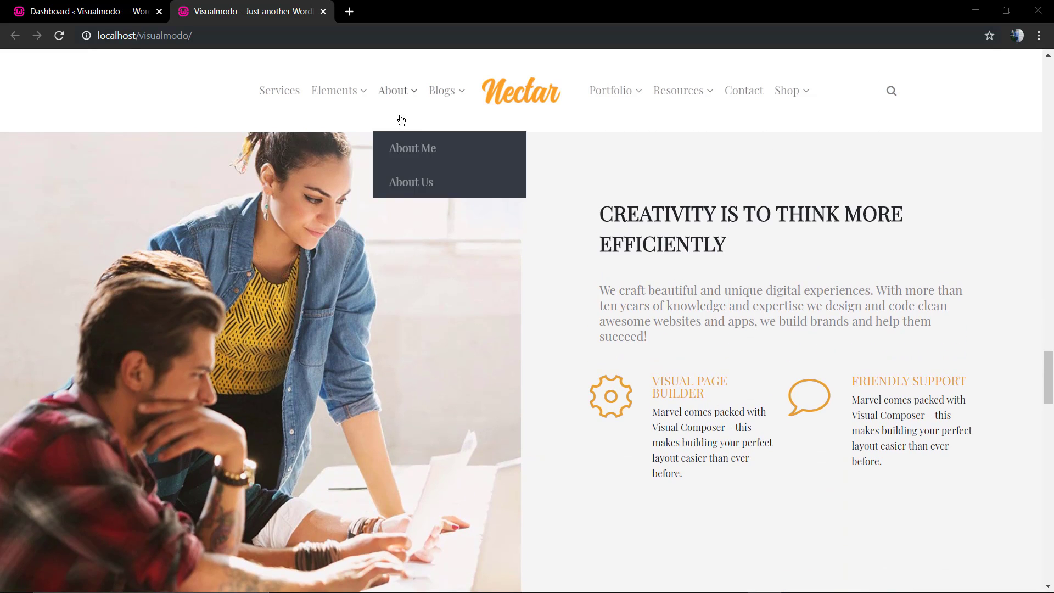
{"action": "mouse_move", "coordinate": [86, 11]}
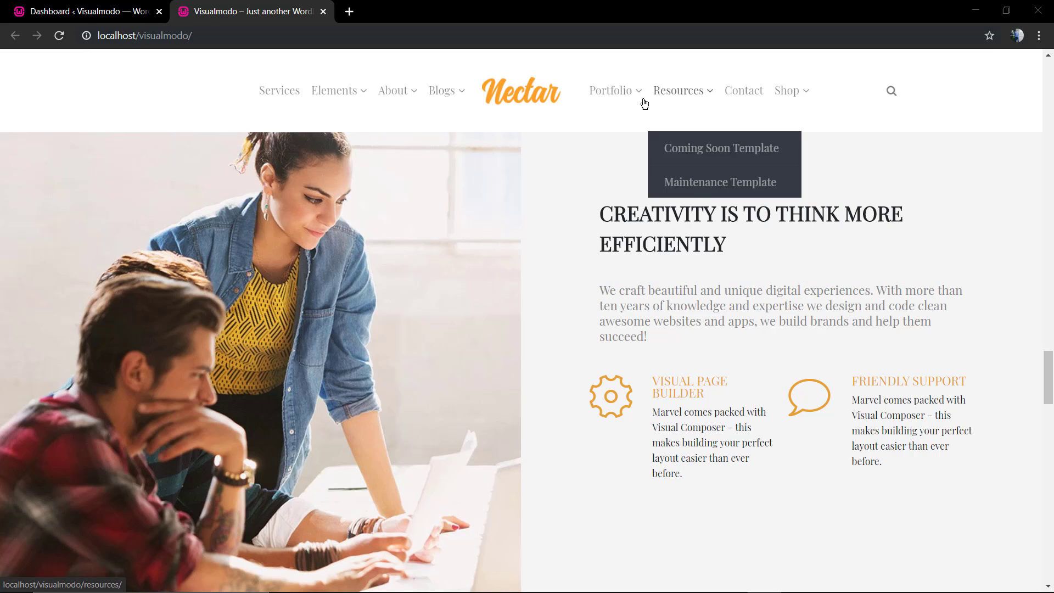
Step: Go to the admin dashboard and list all of the site's pages
{"action": "left_click", "coordinate": [118, 13]}
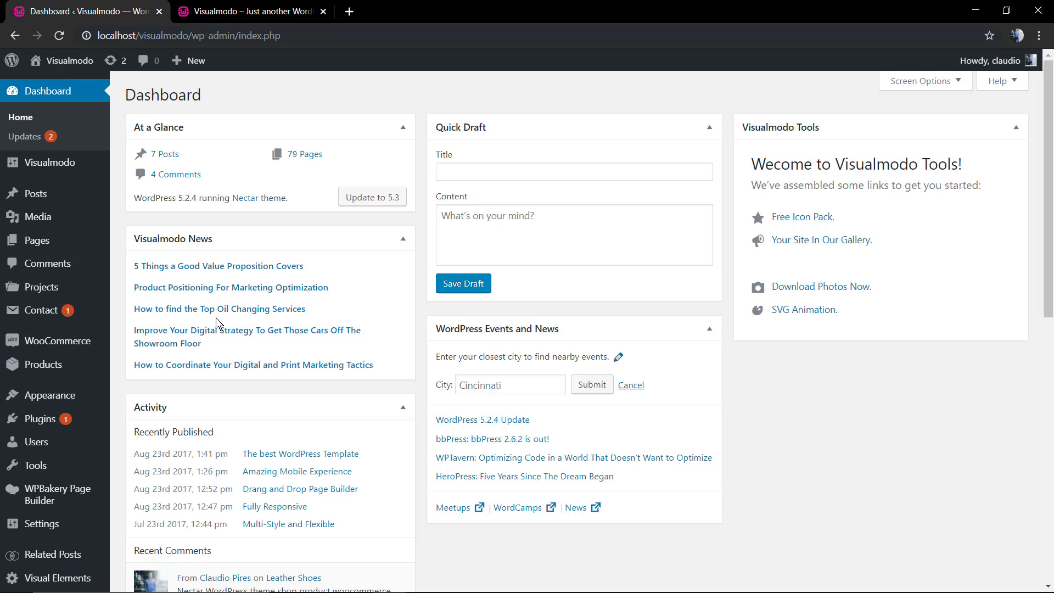
{"action": "mouse_move", "coordinate": [49, 396]}
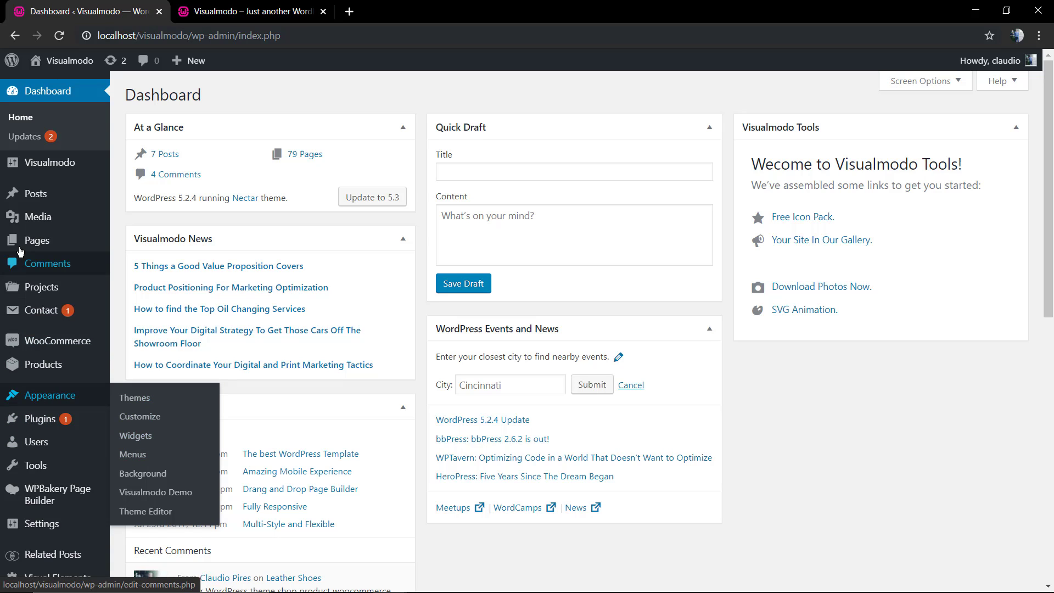
{"action": "left_click", "coordinate": [60, 265]}
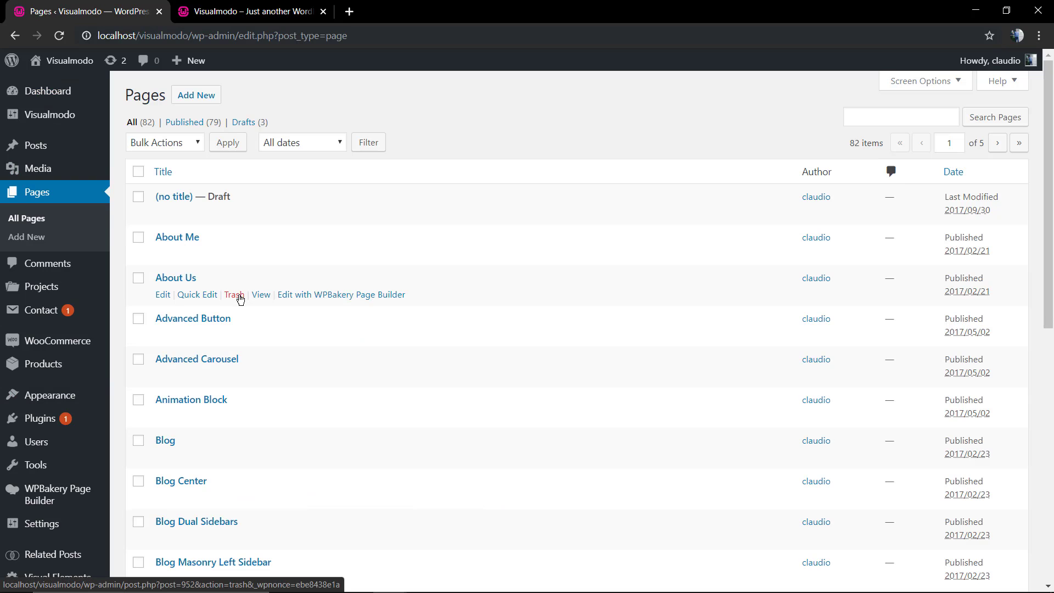
{"action": "scroll", "coordinate": [239, 298], "scroll_direction": "down", "scroll_amount": 5}
{"action": "scroll", "coordinate": [173, 315], "scroll_direction": "up", "scroll_amount": 10}
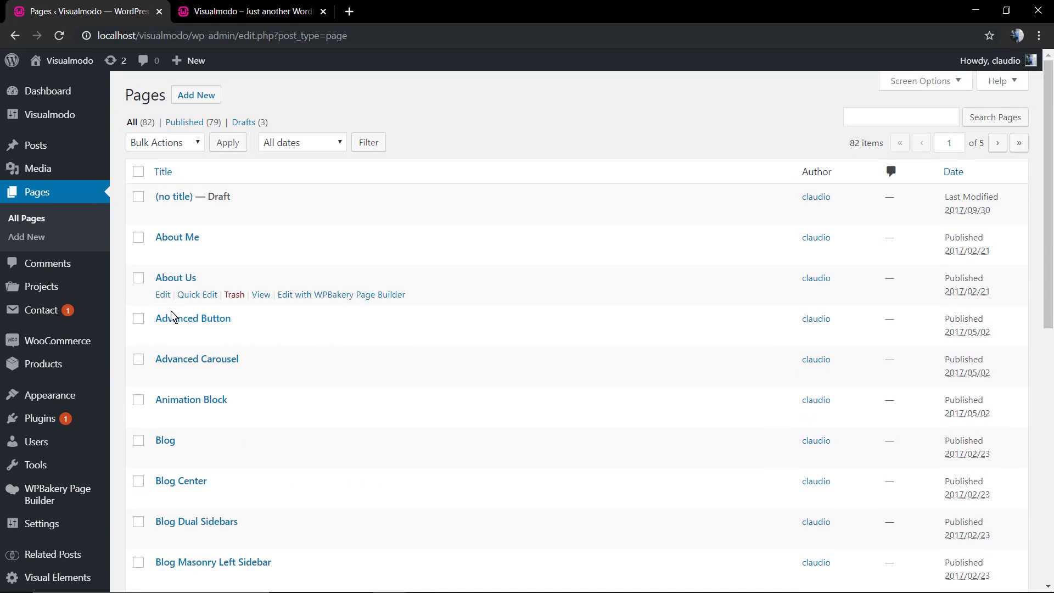
{"action": "mouse_move", "coordinate": [50, 396]}
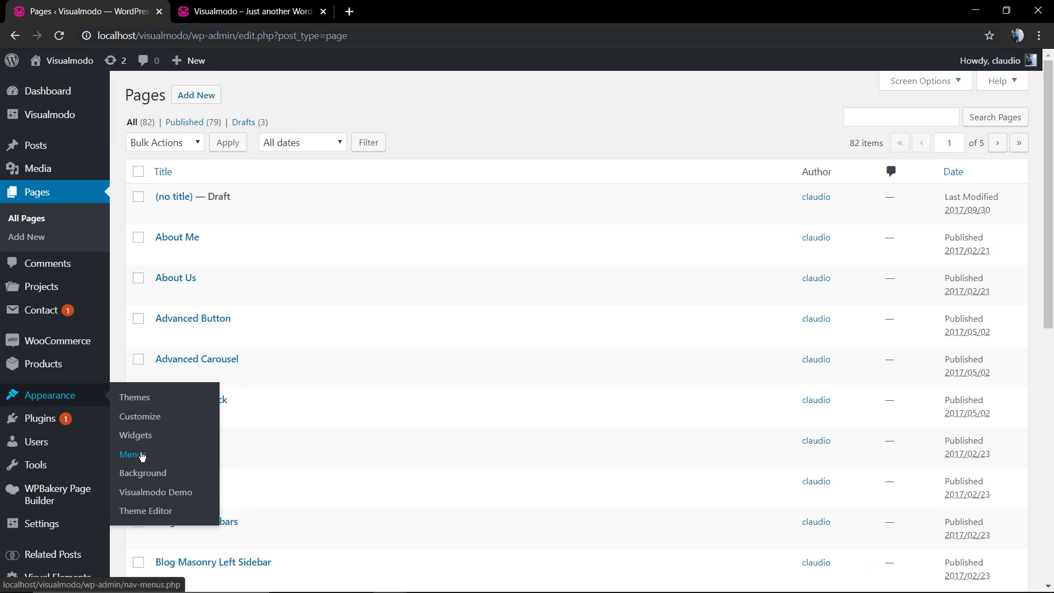
Step: Enter Appearance > Menus and compare the Right menu with the live site's header
{"action": "left_click", "coordinate": [131, 454]}
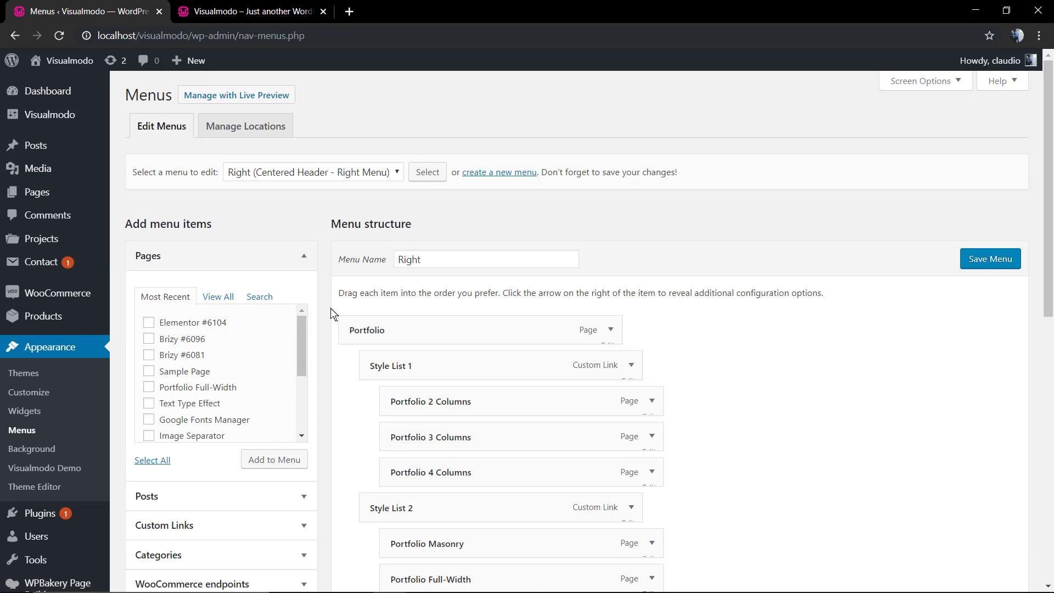
{"action": "scroll", "coordinate": [330, 312], "scroll_direction": "down", "scroll_amount": 2}
{"action": "scroll", "coordinate": [330, 311], "scroll_direction": "up", "scroll_amount": 2}
{"action": "scroll", "coordinate": [335, 211], "scroll_direction": "down", "scroll_amount": 5}
{"action": "scroll", "coordinate": [335, 211], "scroll_direction": "down", "scroll_amount": 3}
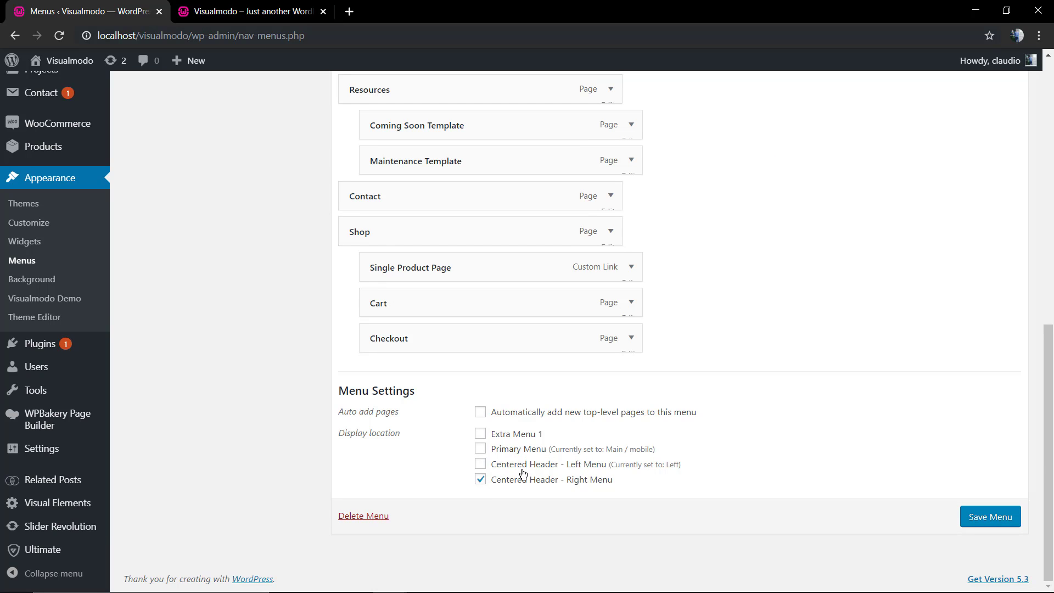
{"action": "left_click", "coordinate": [247, 11]}
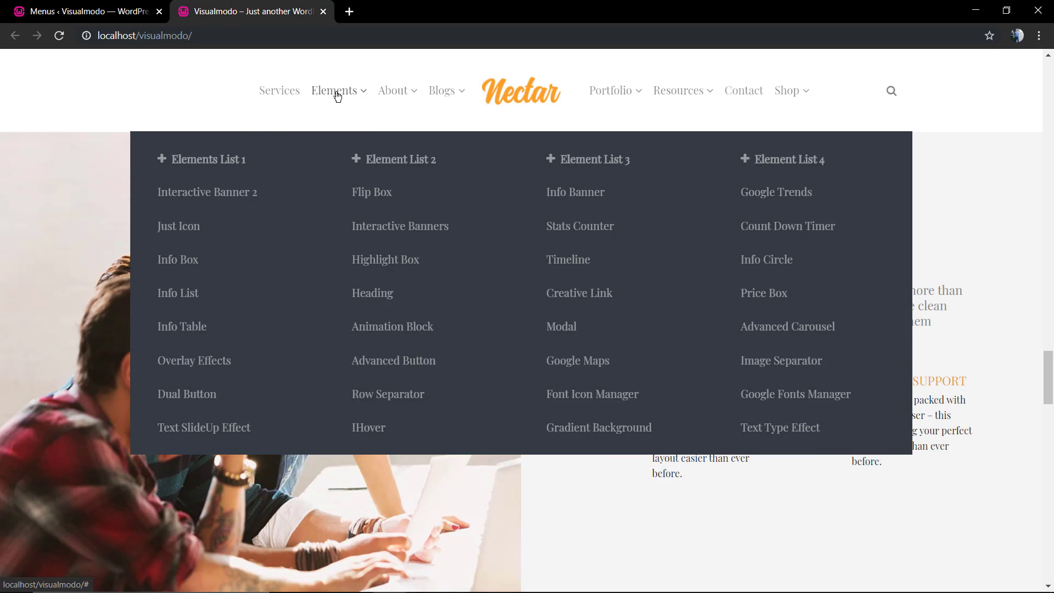
{"action": "left_click", "coordinate": [91, 10]}
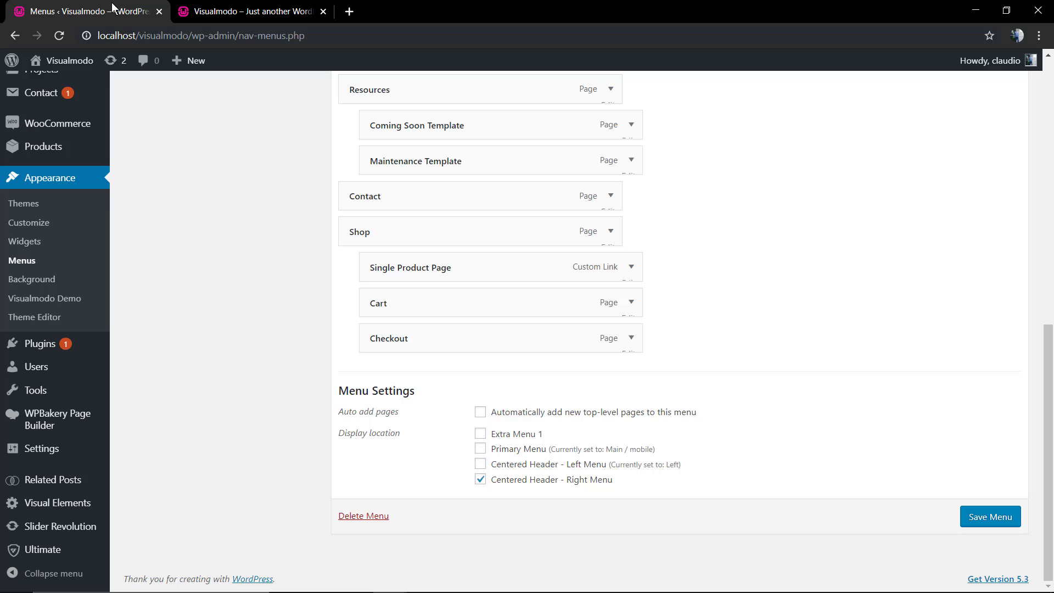
Step: Untick the Primary Menu display location and review the available menus without switching
{"action": "left_click", "coordinate": [500, 450]}
{"action": "scroll", "coordinate": [527, 330], "scroll_direction": "up", "scroll_amount": 10}
{"action": "left_click", "coordinate": [337, 172]}
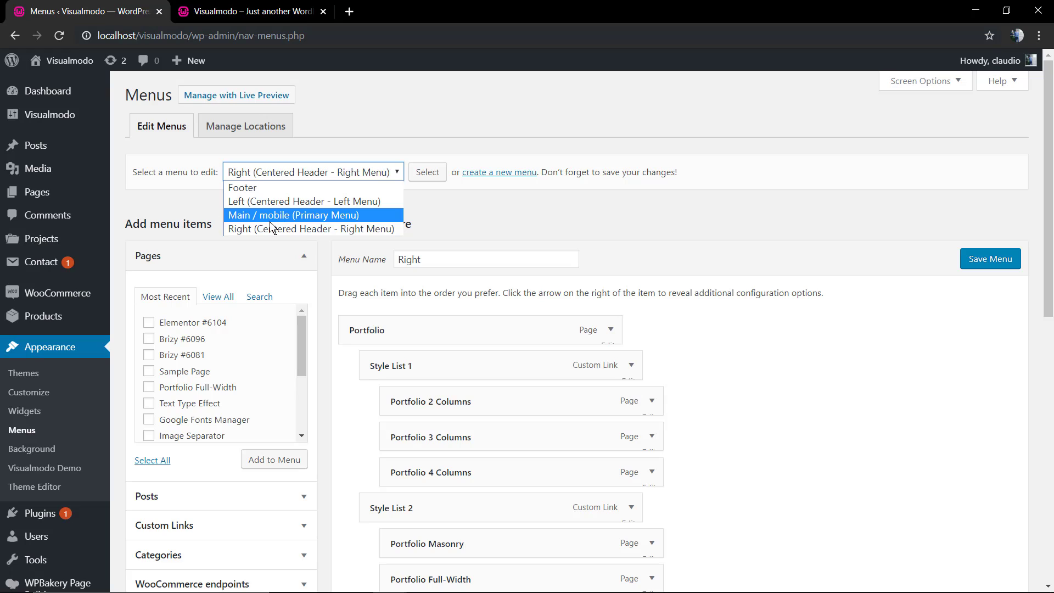
{"action": "left_click", "coordinate": [490, 220]}
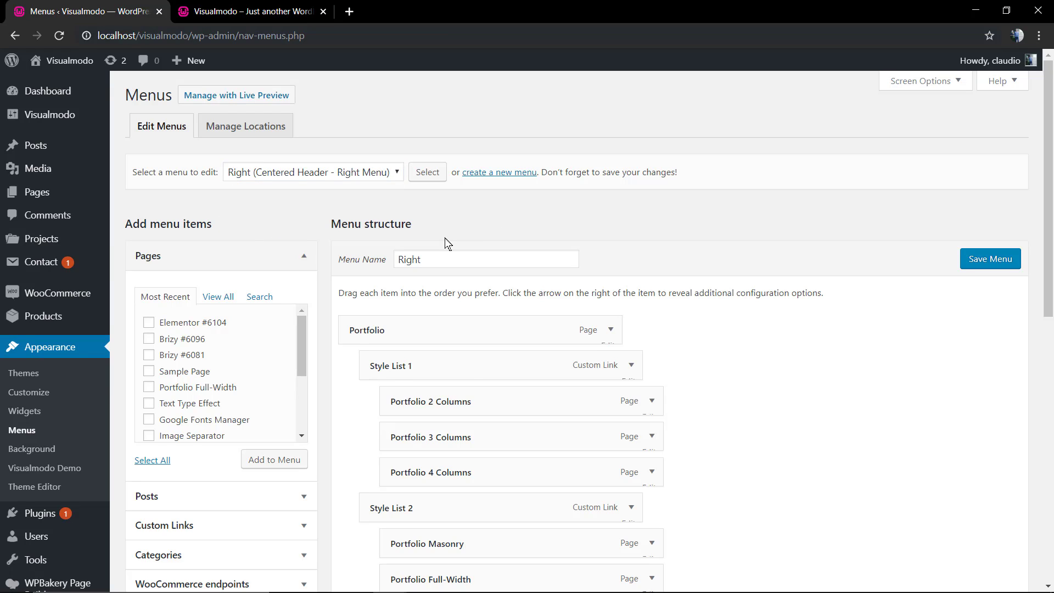
{"action": "scroll", "coordinate": [445, 238], "scroll_direction": "down", "scroll_amount": 2}
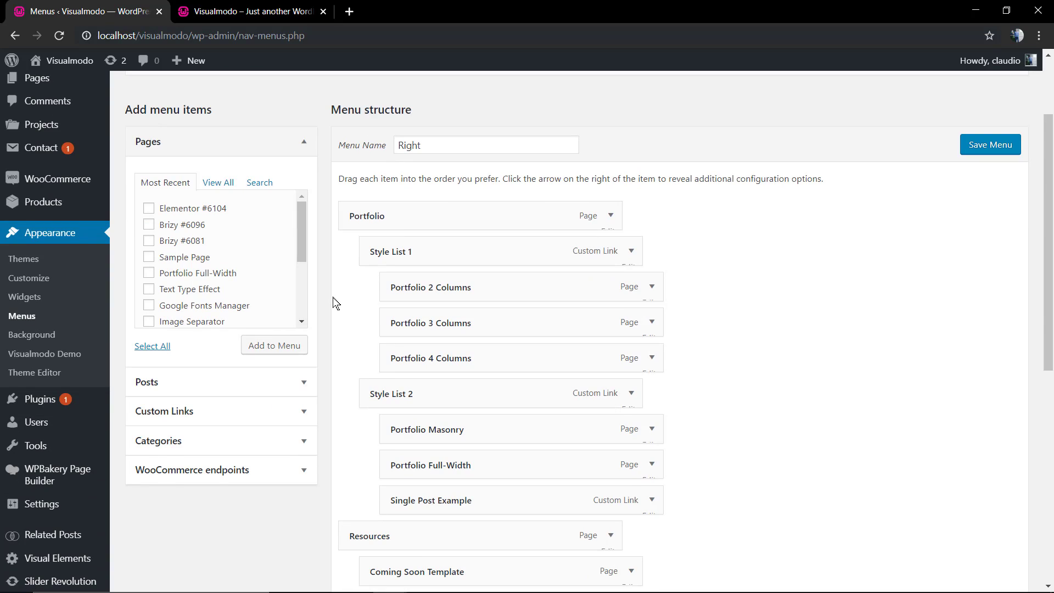
{"action": "scroll", "coordinate": [336, 304], "scroll_direction": "up", "scroll_amount": 2}
{"action": "scroll", "coordinate": [424, 342], "scroll_direction": "down", "scroll_amount": 2}
{"action": "scroll", "coordinate": [453, 340], "scroll_direction": "down", "scroll_amount": 2}
{"action": "scroll", "coordinate": [453, 340], "scroll_direction": "up", "scroll_amount": 2}
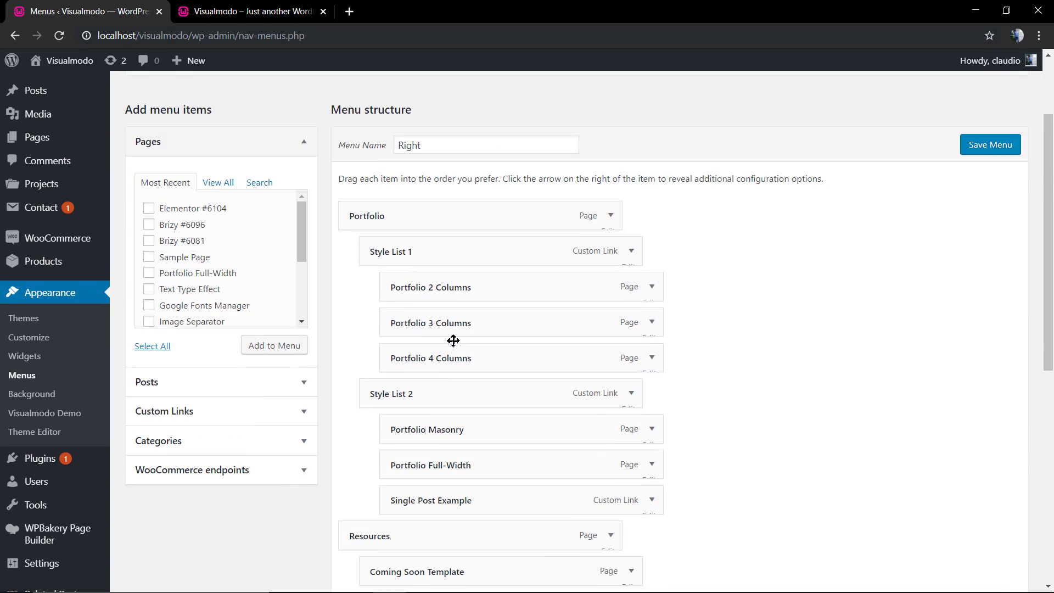
{"action": "scroll", "coordinate": [473, 298], "scroll_direction": "down", "scroll_amount": 3}
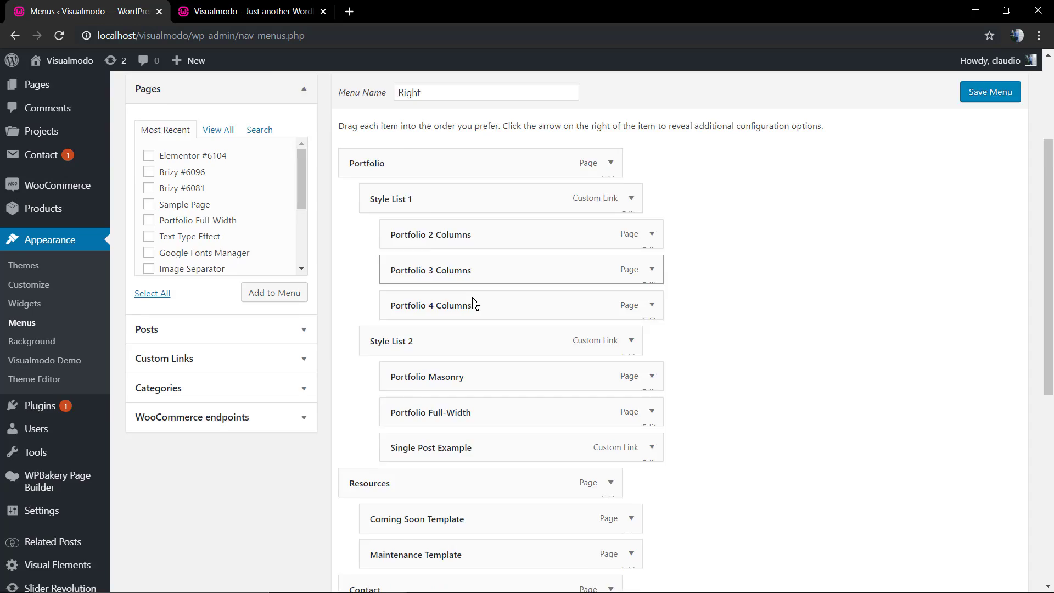
{"action": "scroll", "coordinate": [473, 297], "scroll_direction": "down", "scroll_amount": 2}
{"action": "scroll", "coordinate": [473, 297], "scroll_direction": "down", "scroll_amount": 3}
{"action": "scroll", "coordinate": [492, 331], "scroll_direction": "down", "scroll_amount": 3}
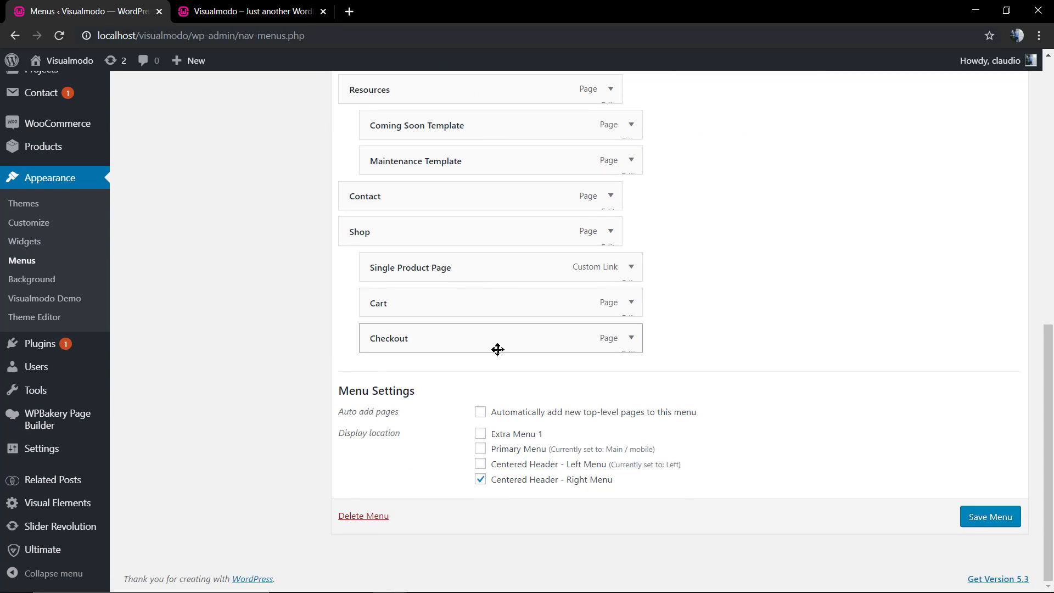
{"action": "scroll", "coordinate": [497, 350], "scroll_direction": "up", "scroll_amount": 1}
{"action": "scroll", "coordinate": [486, 349], "scroll_direction": "up", "scroll_amount": 3}
{"action": "scroll", "coordinate": [395, 383], "scroll_direction": "up", "scroll_amount": 4}
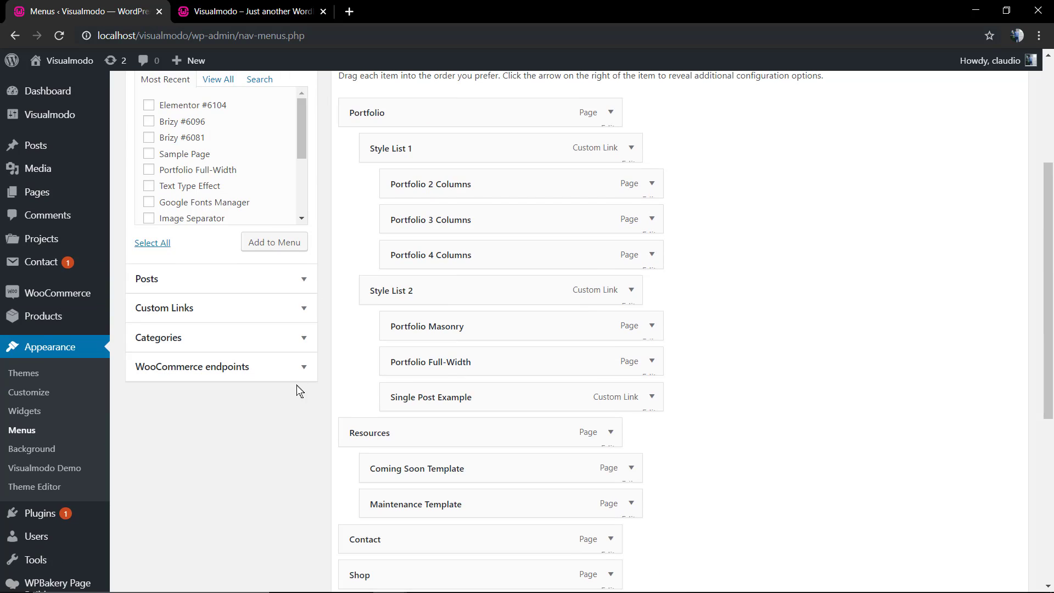
{"action": "scroll", "coordinate": [319, 395], "scroll_direction": "down", "scroll_amount": 3}
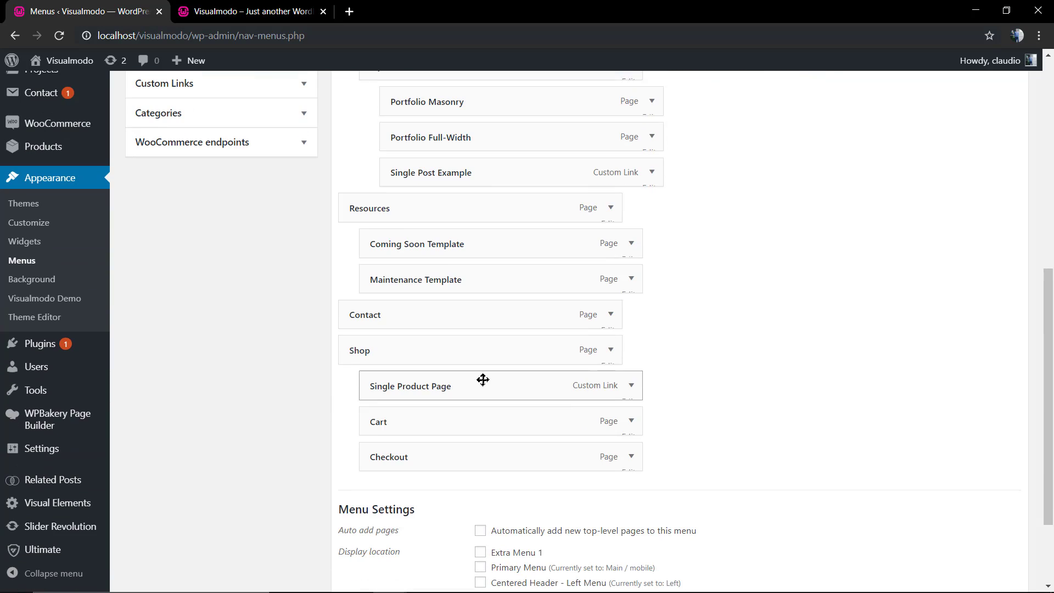
Step: Expand the Checkout, Cart, Single Product Page and Shop menu items
{"action": "left_click", "coordinate": [633, 453]}
{"action": "left_click", "coordinate": [626, 417]}
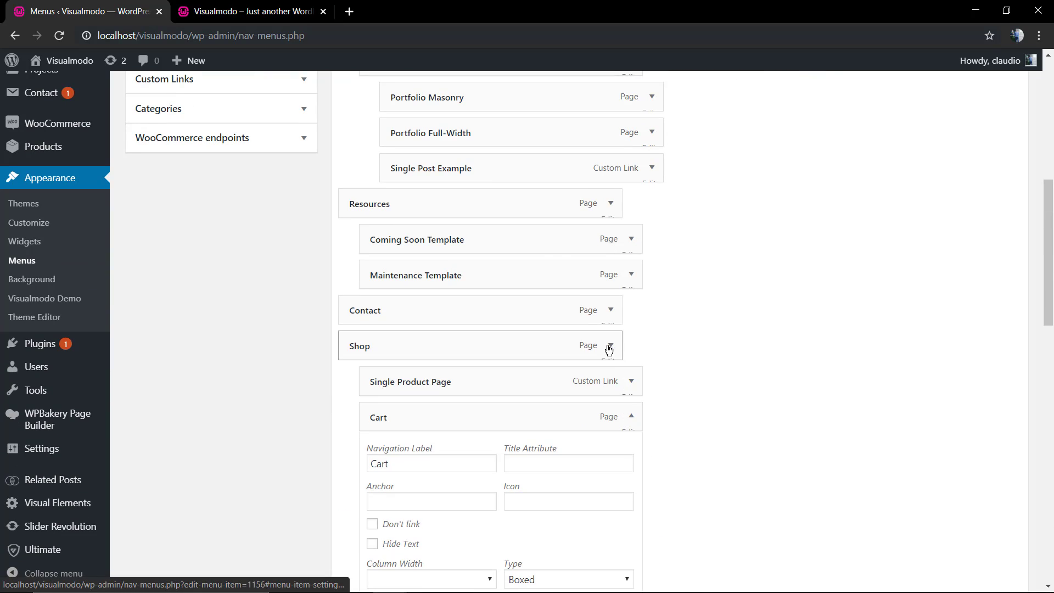
{"action": "left_click", "coordinate": [631, 382]}
{"action": "left_click", "coordinate": [611, 347]}
{"action": "scroll", "coordinate": [354, 383], "scroll_direction": "down", "scroll_amount": 5}
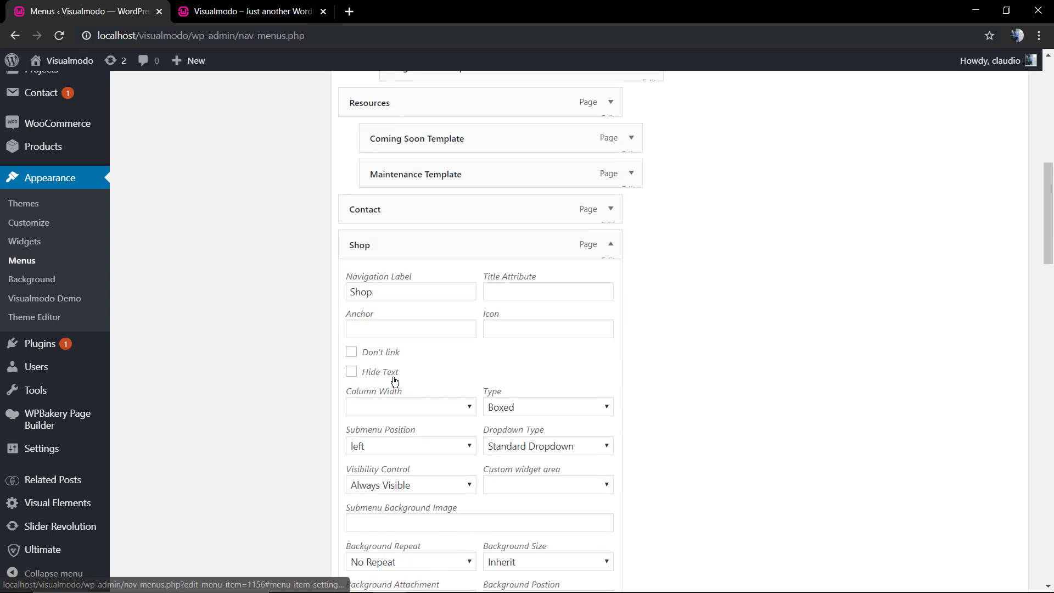
Step: Remove Shop, Single Product Page, Cart and Checkout, then save the Right menu
{"action": "left_click", "coordinate": [360, 417]}
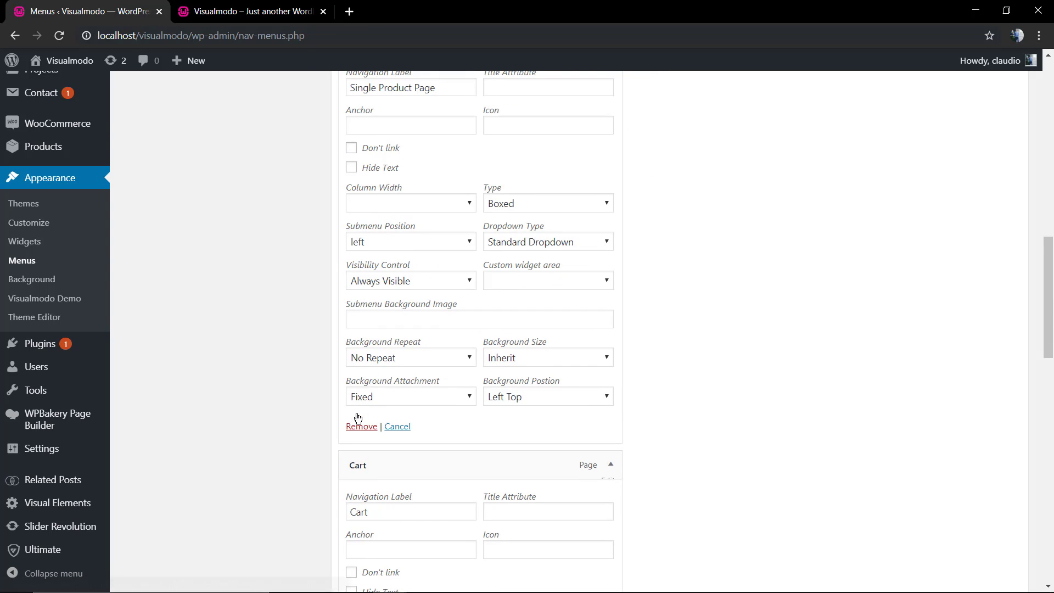
{"action": "left_click", "coordinate": [361, 422]}
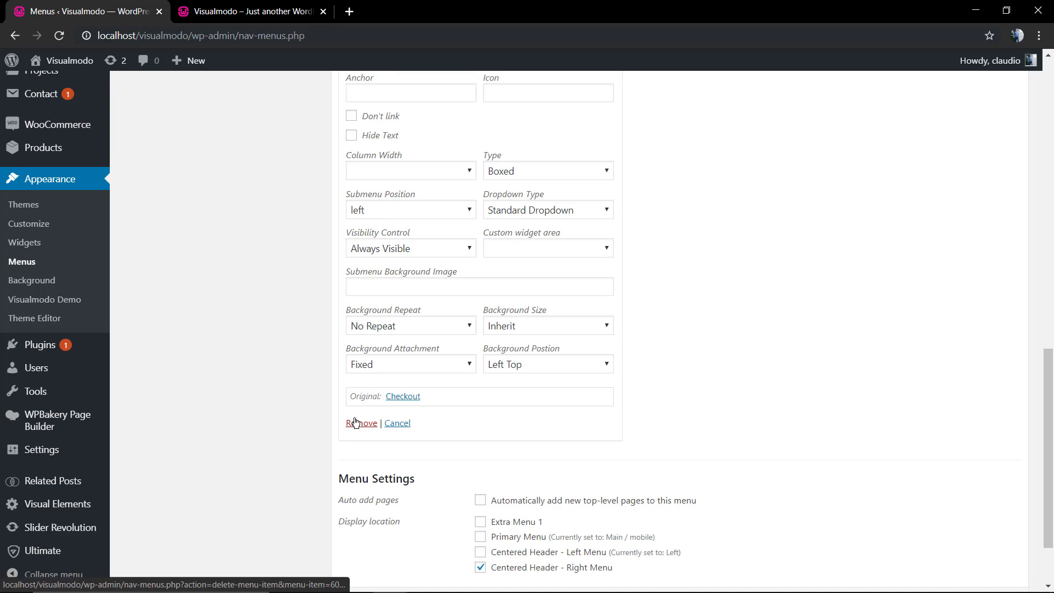
{"action": "left_click", "coordinate": [361, 423]}
{"action": "scroll", "coordinate": [632, 359], "scroll_direction": "up", "scroll_amount": 5}
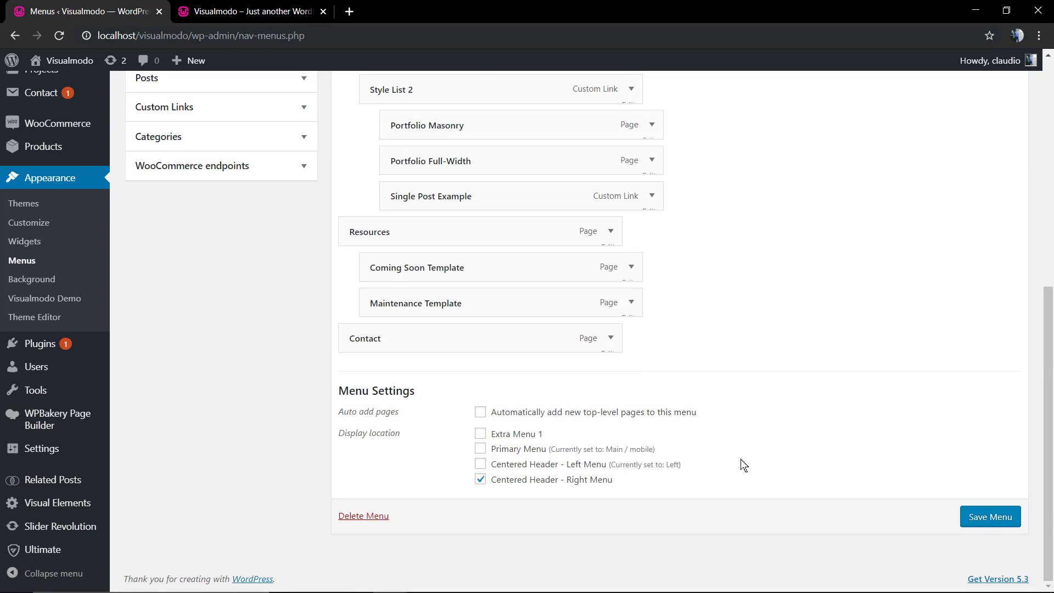
{"action": "left_click", "coordinate": [983, 523]}
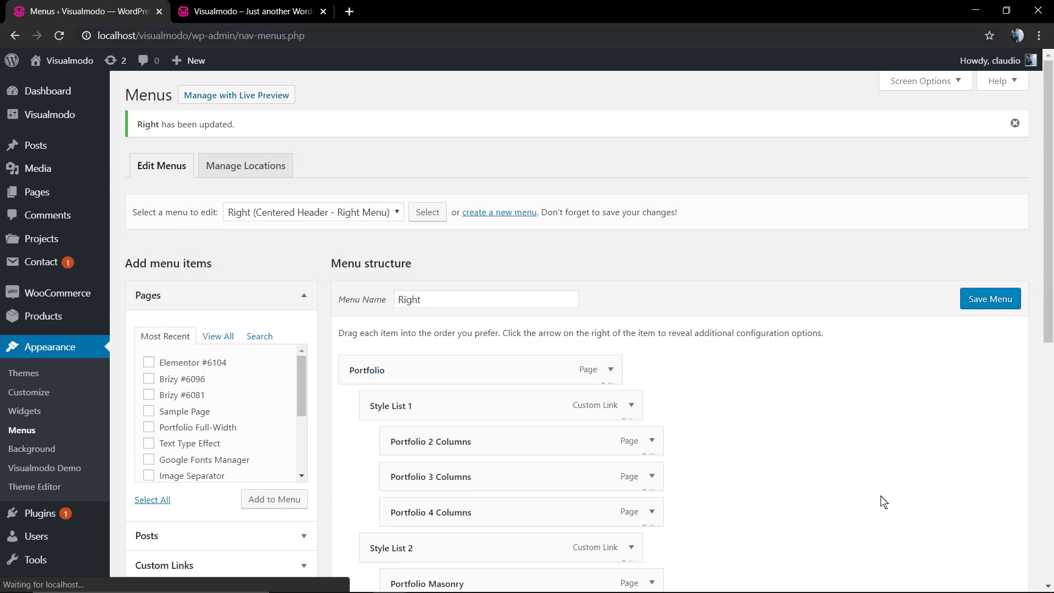
{"action": "scroll", "coordinate": [651, 429], "scroll_direction": "down", "scroll_amount": 5}
{"action": "scroll", "coordinate": [539, 422], "scroll_direction": "down", "scroll_amount": 5}
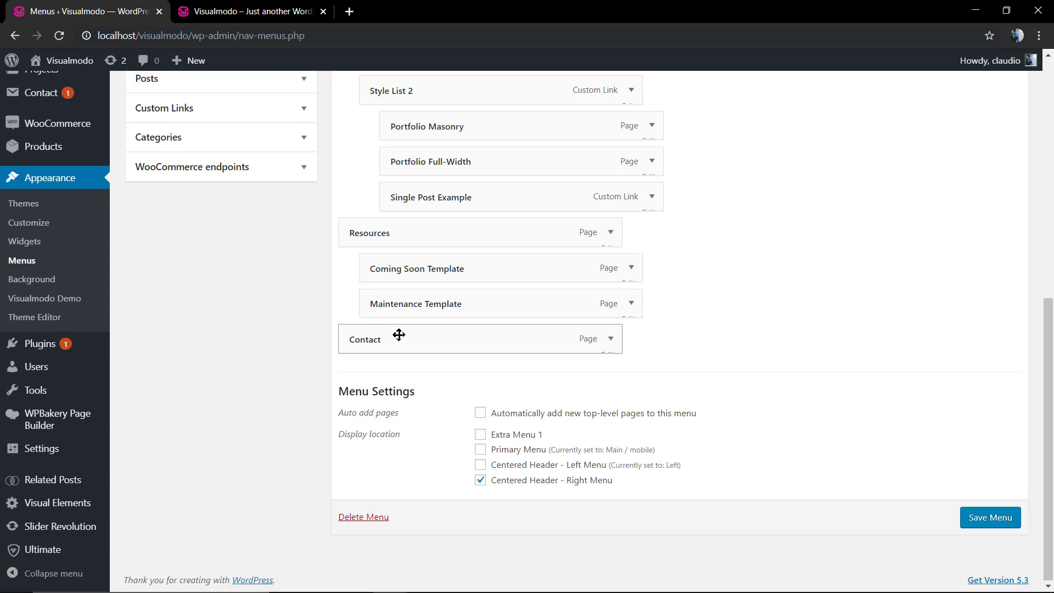
Step: Nest Contact under Resources, save, and verify the Resources dropdown on the reloaded site
{"action": "left_click_drag", "start_coordinate": [399, 334], "coordinate": [436, 301]}
{"action": "left_click", "coordinate": [1013, 563]}
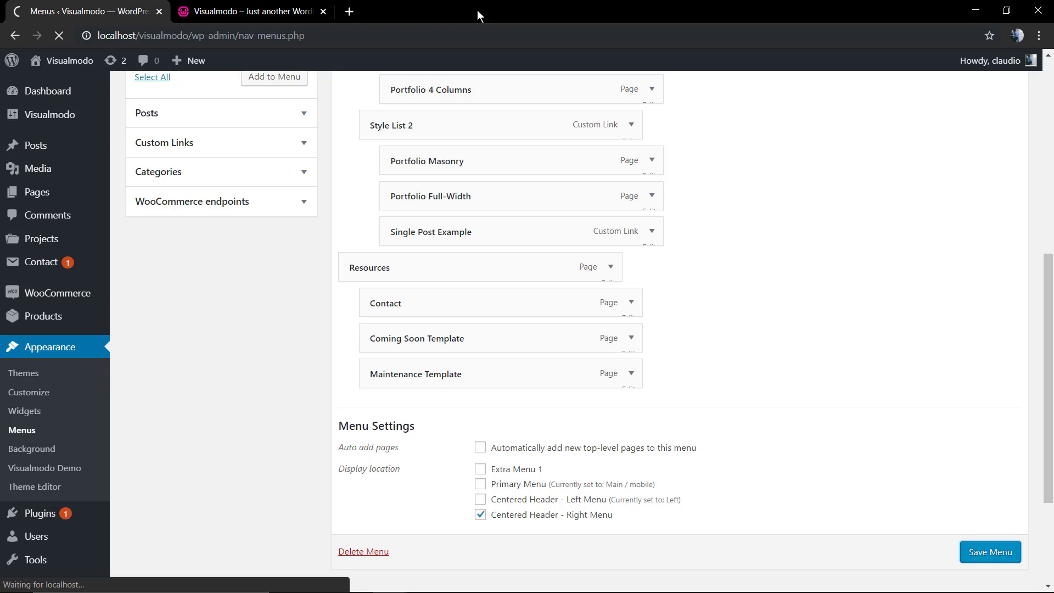
{"action": "left_click", "coordinate": [247, 11]}
{"action": "key", "text": "F5"}
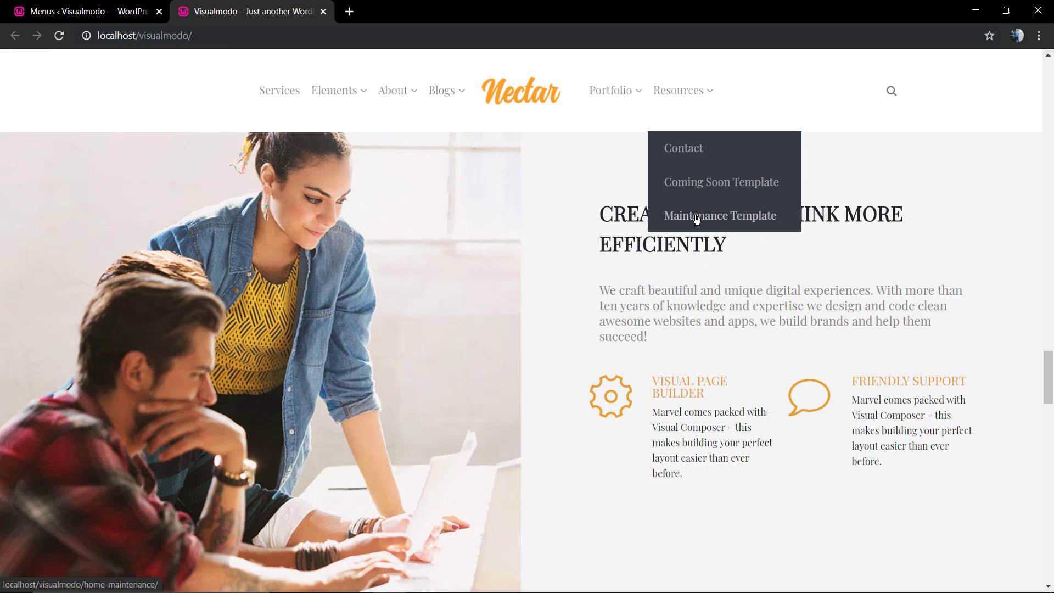
{"action": "left_click", "coordinate": [83, 11]}
{"action": "scroll", "coordinate": [267, 196], "scroll_direction": "down", "scroll_amount": 10}
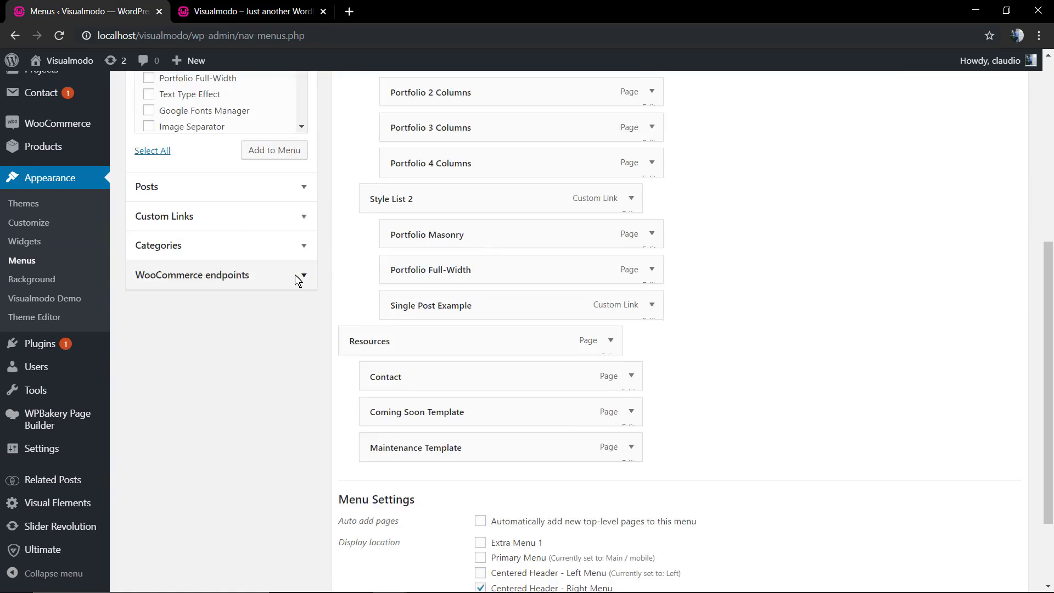
{"action": "scroll", "coordinate": [412, 296], "scroll_direction": "down", "scroll_amount": 3}
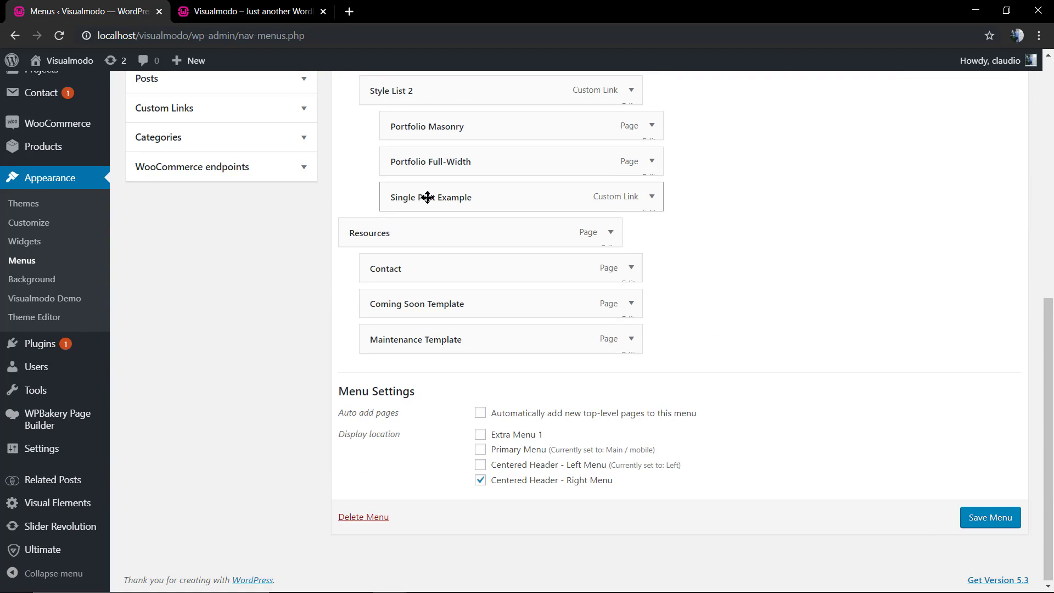
{"action": "scroll", "coordinate": [428, 196], "scroll_direction": "up", "scroll_amount": 5}
{"action": "scroll", "coordinate": [206, 263], "scroll_direction": "up", "scroll_amount": 5}
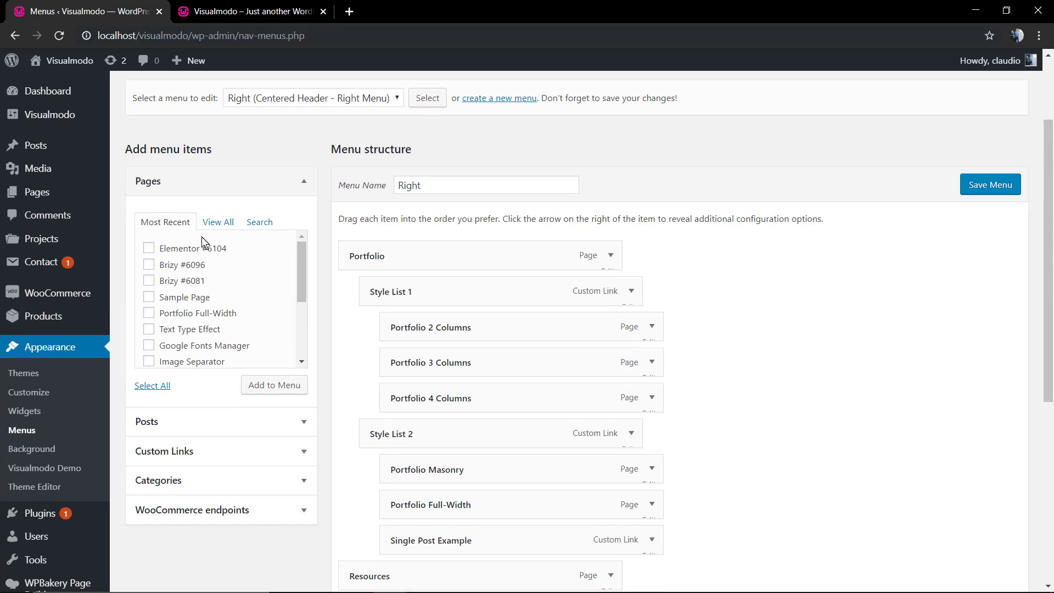
Step: Add the Shop page to the menu and nest the template items under Contact
{"action": "left_click", "coordinate": [218, 222]}
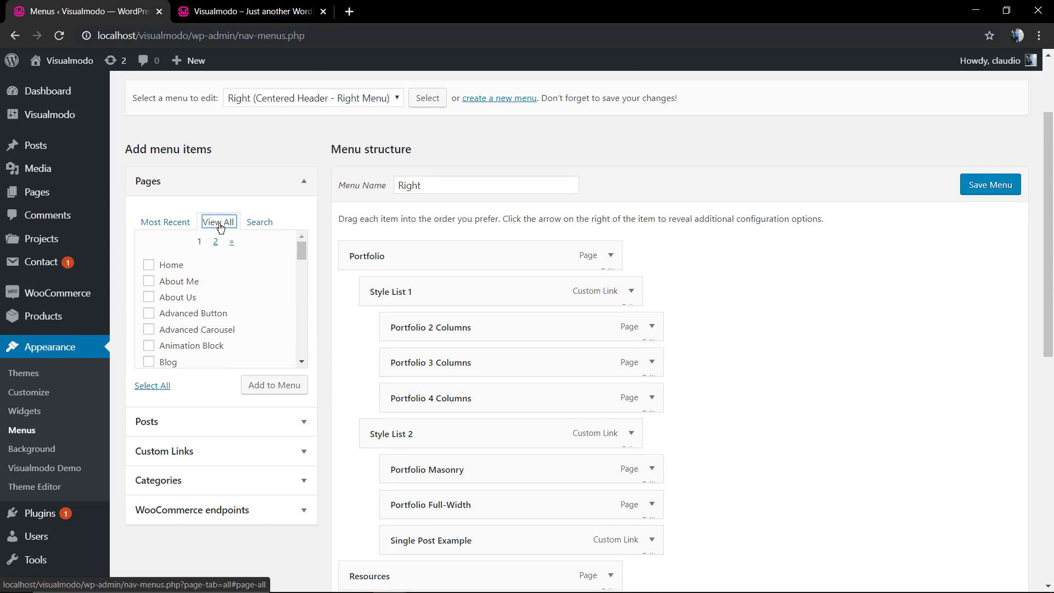
{"action": "left_click", "coordinate": [260, 222]}
{"action": "type", "text": "shop"}
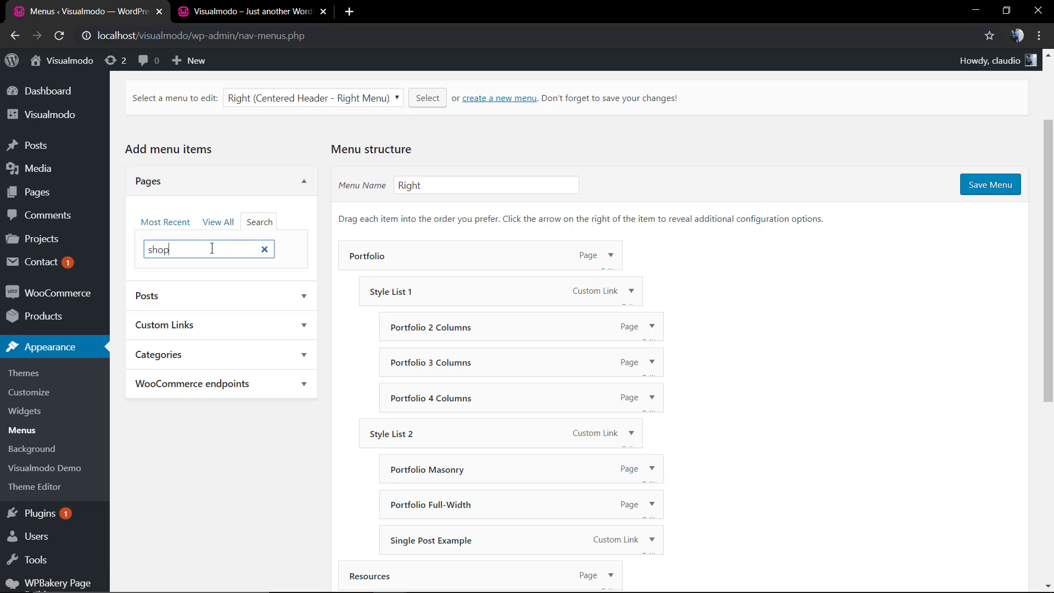
{"action": "left_click", "coordinate": [149, 293]}
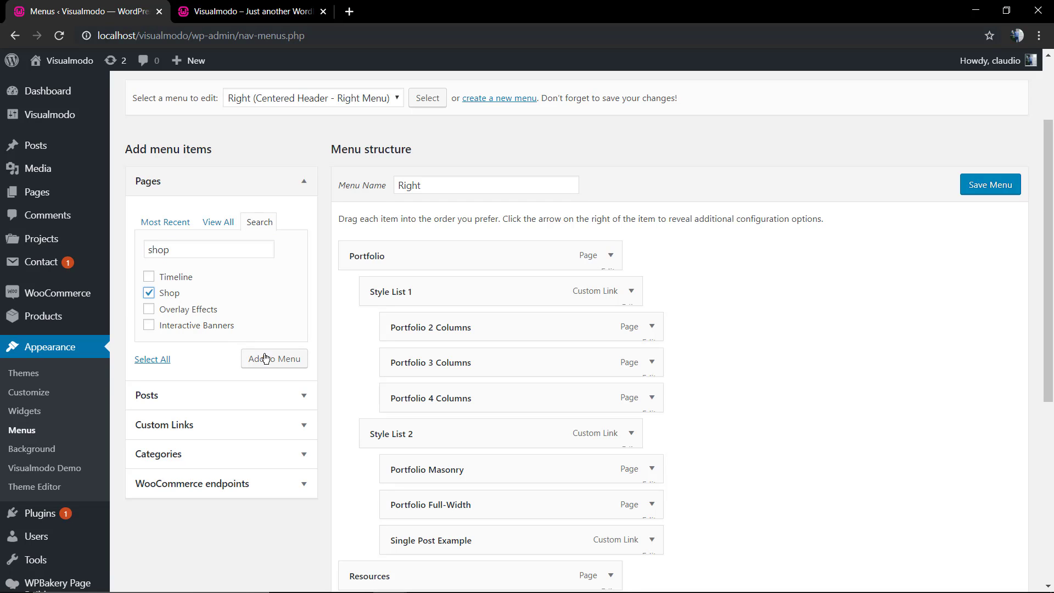
{"action": "left_click", "coordinate": [275, 358]}
{"action": "scroll", "coordinate": [321, 357], "scroll_direction": "down", "scroll_amount": 3}
{"action": "scroll", "coordinate": [359, 347], "scroll_direction": "down", "scroll_amount": 3}
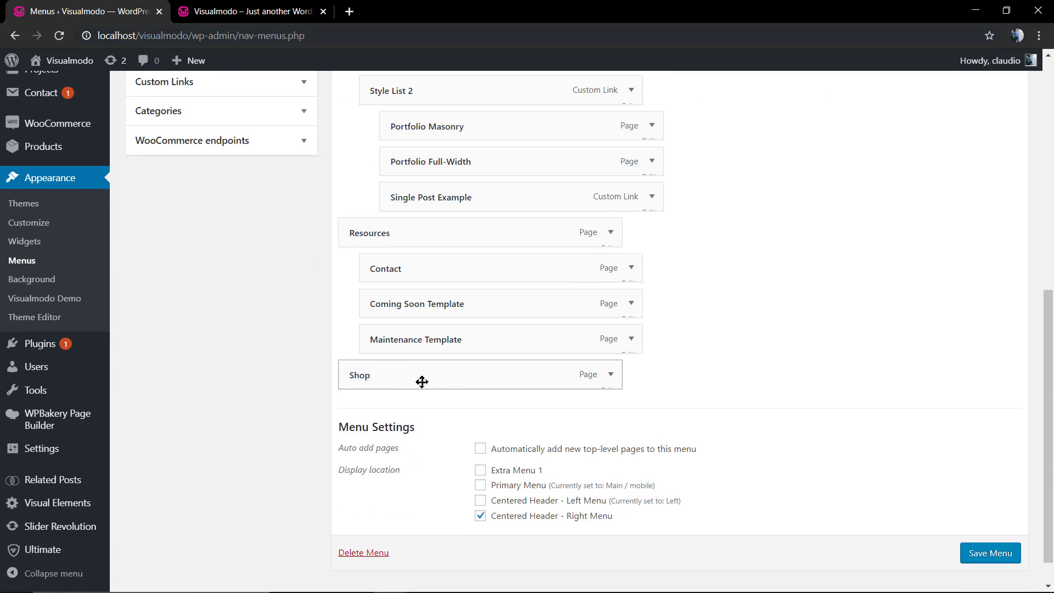
{"action": "left_click_drag", "start_coordinate": [422, 381], "coordinate": [465, 303]}
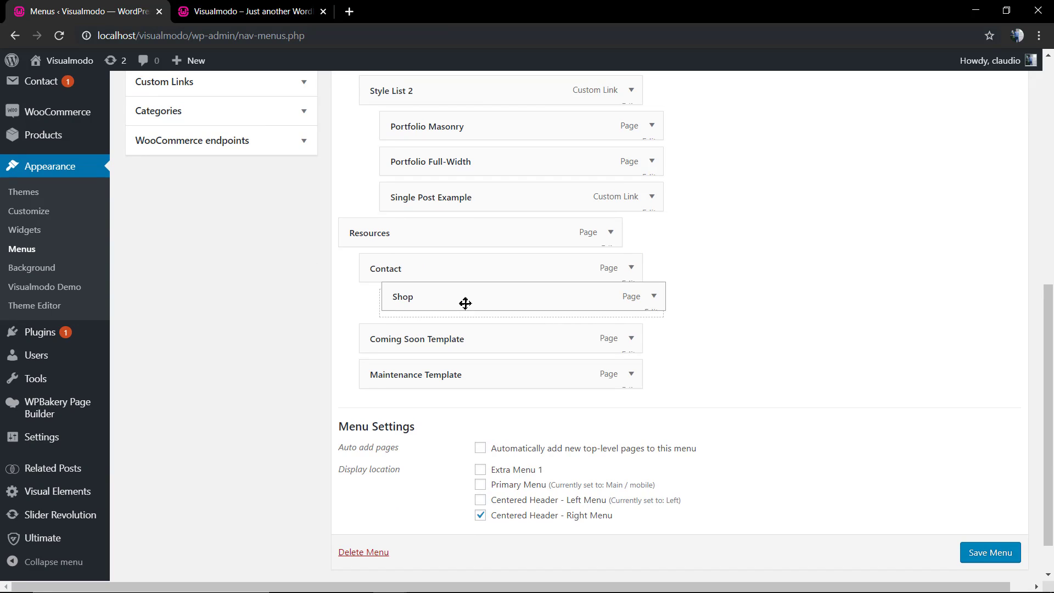
{"action": "mouse_move", "coordinate": [437, 339]}
{"action": "left_mouse_down"}
{"action": "mouse_move", "coordinate": [448, 341]}
{"action": "mouse_move", "coordinate": [456, 377]}
{"action": "mouse_move", "coordinate": [471, 372]}
{"action": "left_mouse_up"}
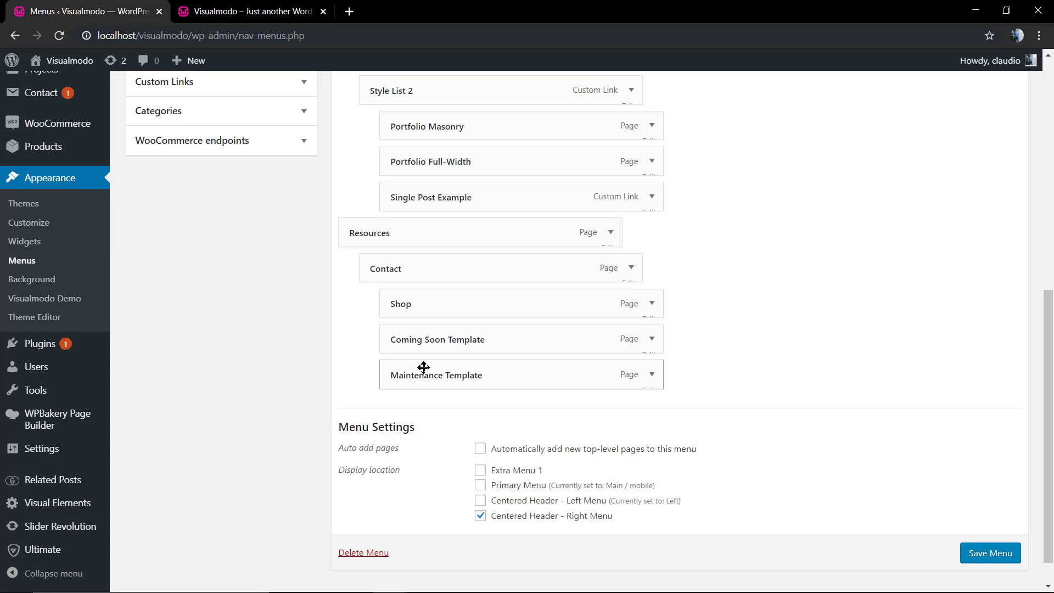
{"action": "scroll", "coordinate": [424, 368], "scroll_direction": "up", "scroll_amount": 3}
{"action": "scroll", "coordinate": [466, 381], "scroll_direction": "down", "scroll_amount": 4}
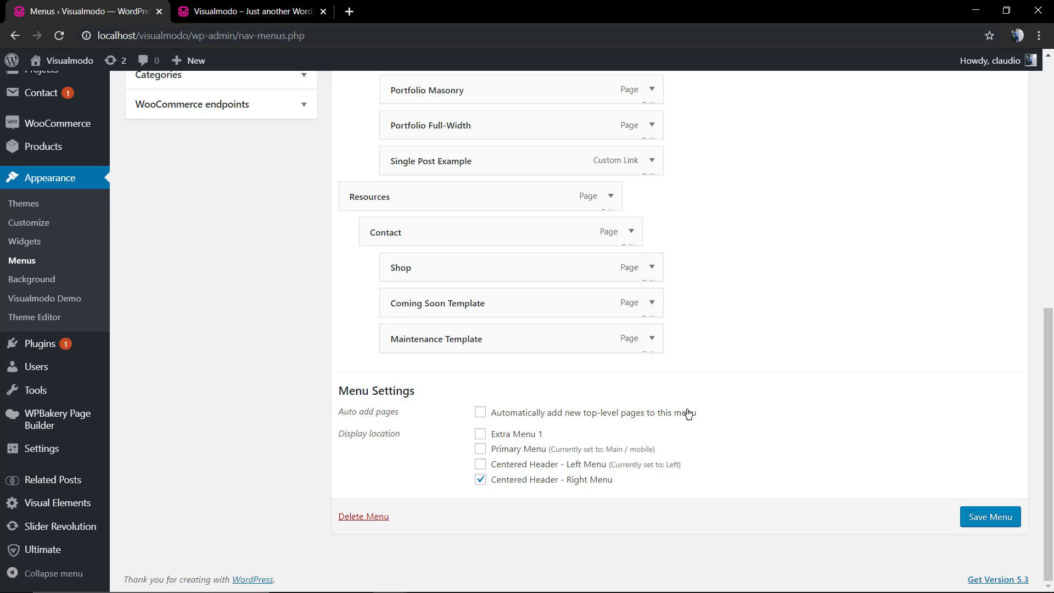
Step: Save the menu and reload the live site to check Contact's new submenu
{"action": "left_click", "coordinate": [991, 516]}
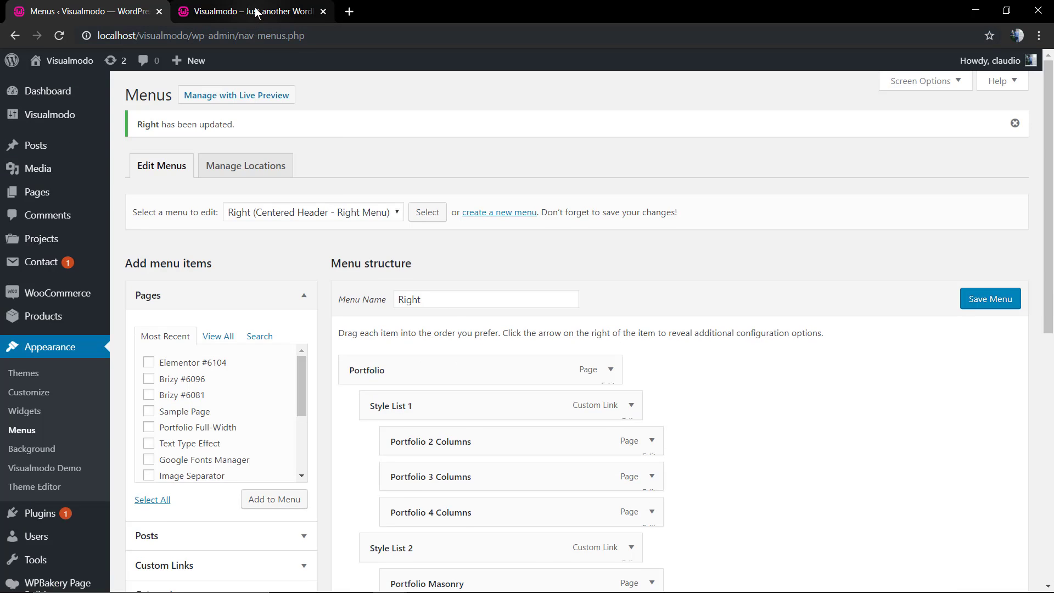
{"action": "left_click", "coordinate": [254, 11]}
{"action": "key", "text": "F5"}
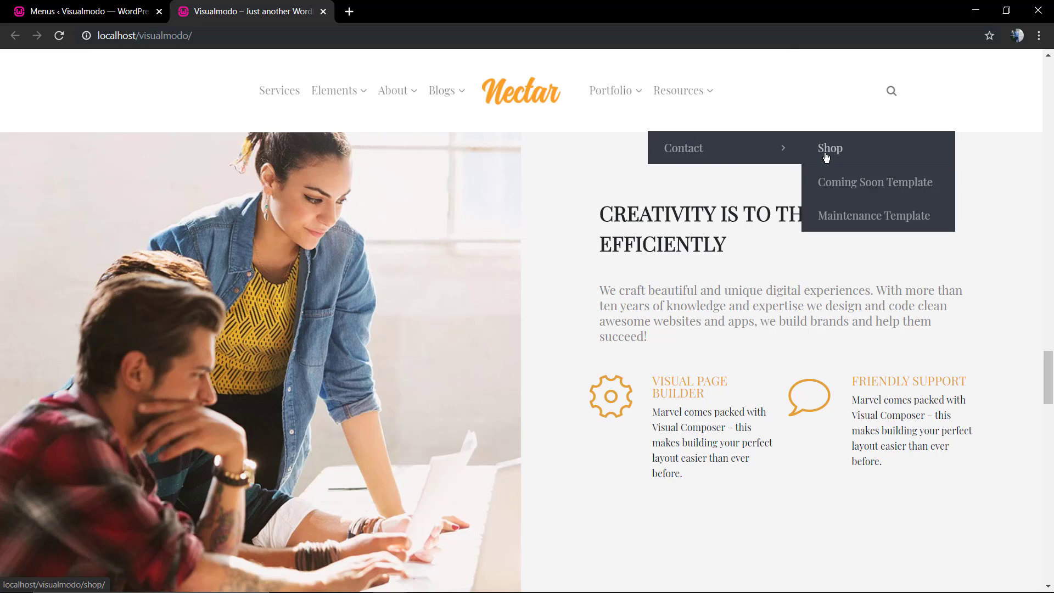
{"action": "mouse_move", "coordinate": [717, 149]}
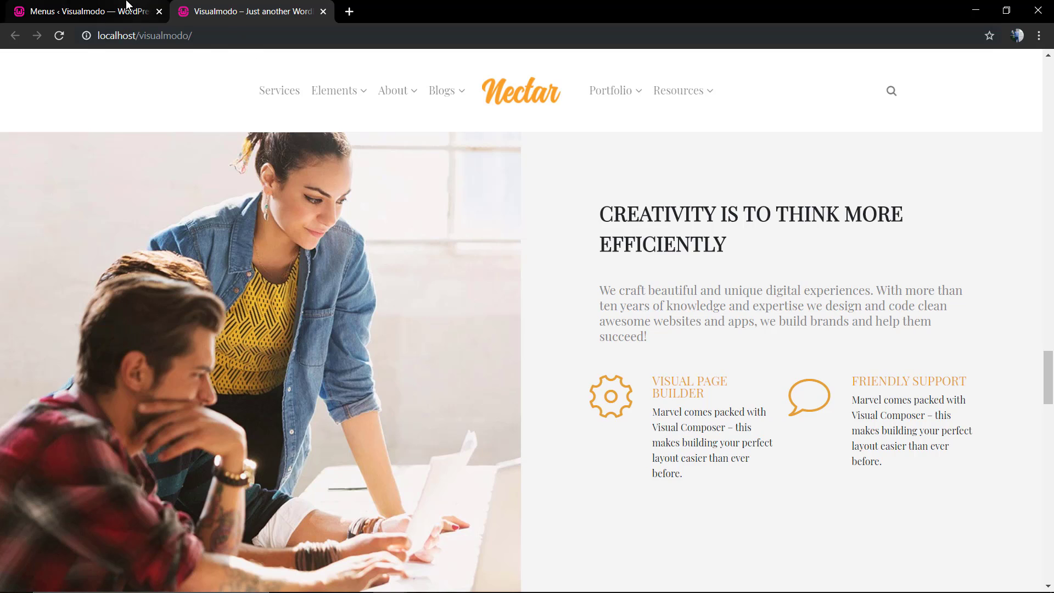
Step: Expand the Resources sub-items and remove Contact from the menu
{"action": "left_click", "coordinate": [83, 11]}
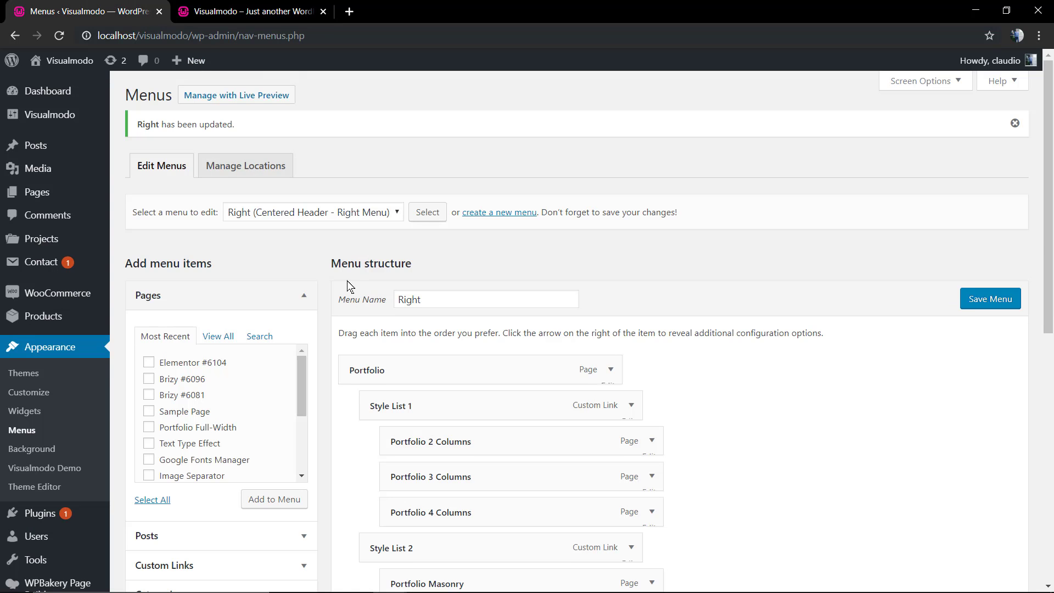
{"action": "scroll", "coordinate": [346, 285], "scroll_direction": "down", "scroll_amount": 10}
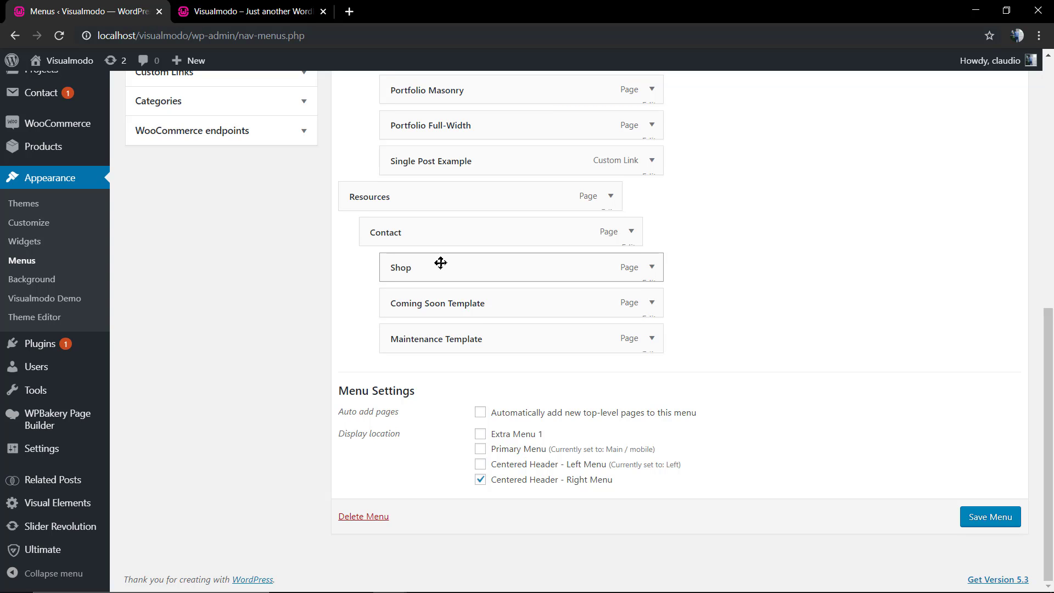
{"action": "scroll", "coordinate": [437, 267], "scroll_direction": "up", "scroll_amount": 3}
{"action": "scroll", "coordinate": [454, 339], "scroll_direction": "down", "scroll_amount": 1}
{"action": "scroll", "coordinate": [454, 338], "scroll_direction": "up", "scroll_amount": 1}
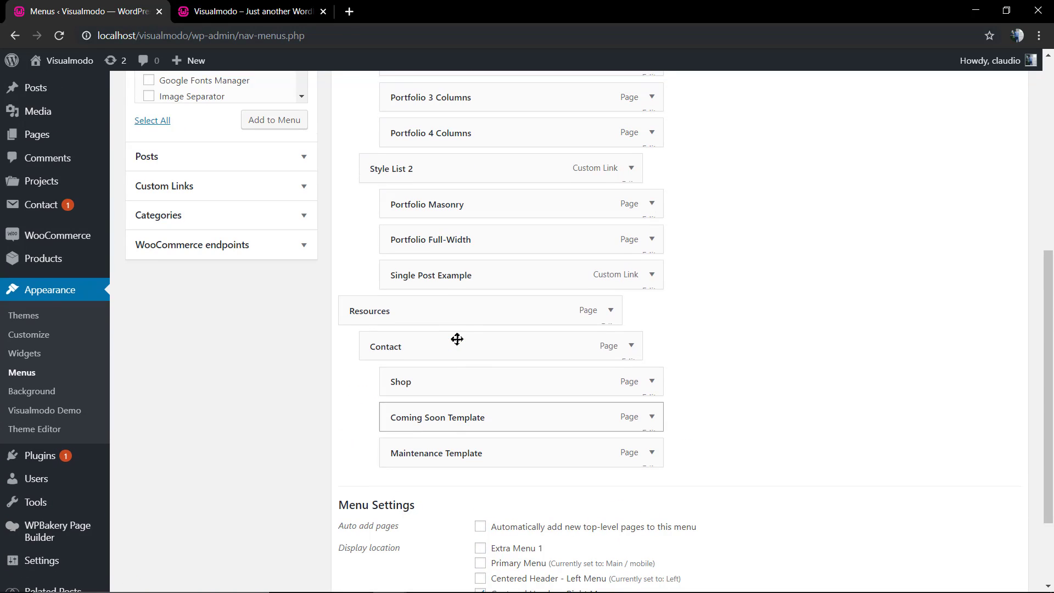
{"action": "scroll", "coordinate": [454, 343], "scroll_direction": "down", "scroll_amount": 3}
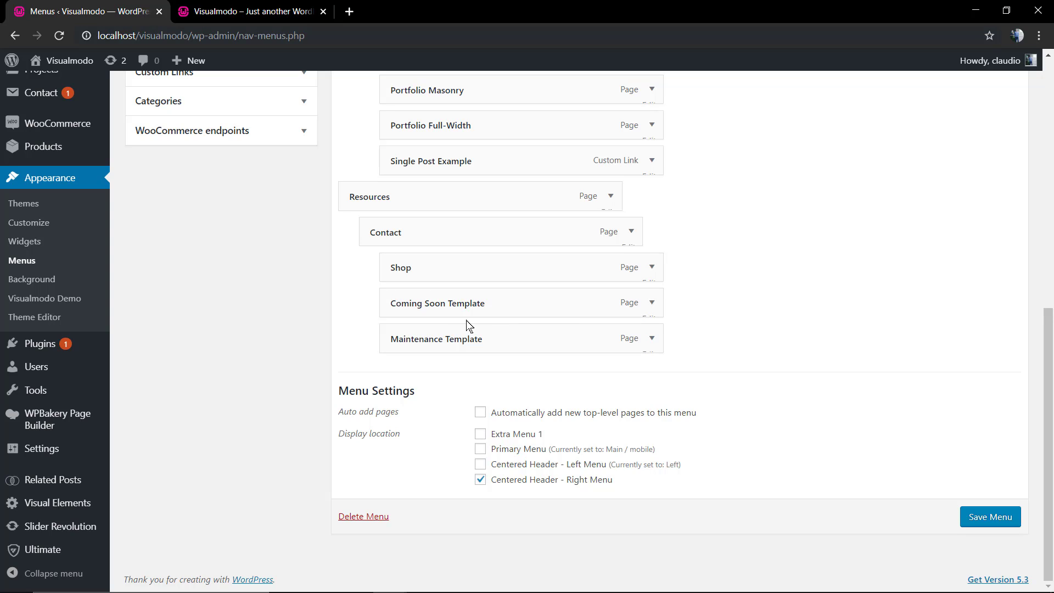
{"action": "left_click", "coordinate": [651, 339]}
{"action": "left_click", "coordinate": [651, 302]}
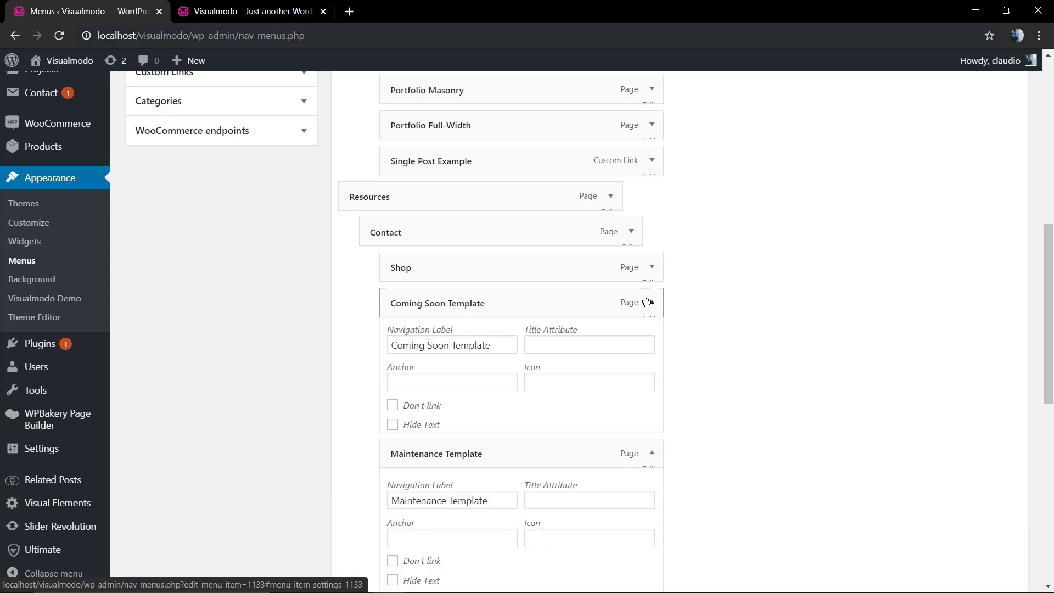
{"action": "left_click", "coordinate": [652, 267]}
{"action": "left_click", "coordinate": [631, 231]}
{"action": "scroll", "coordinate": [630, 231], "scroll_direction": "down", "scroll_amount": 5}
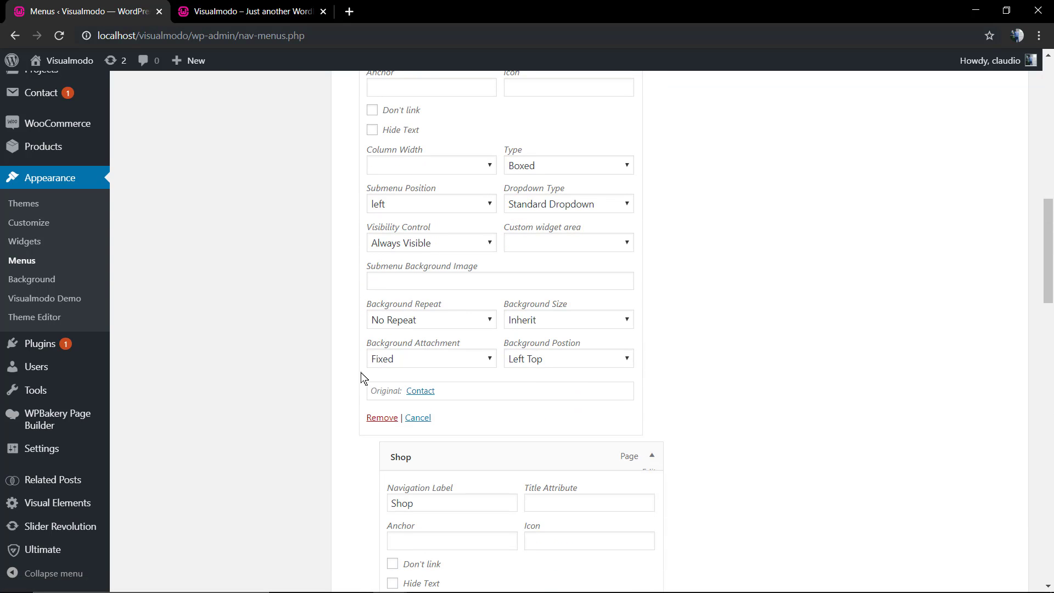
{"action": "left_click", "coordinate": [377, 412]}
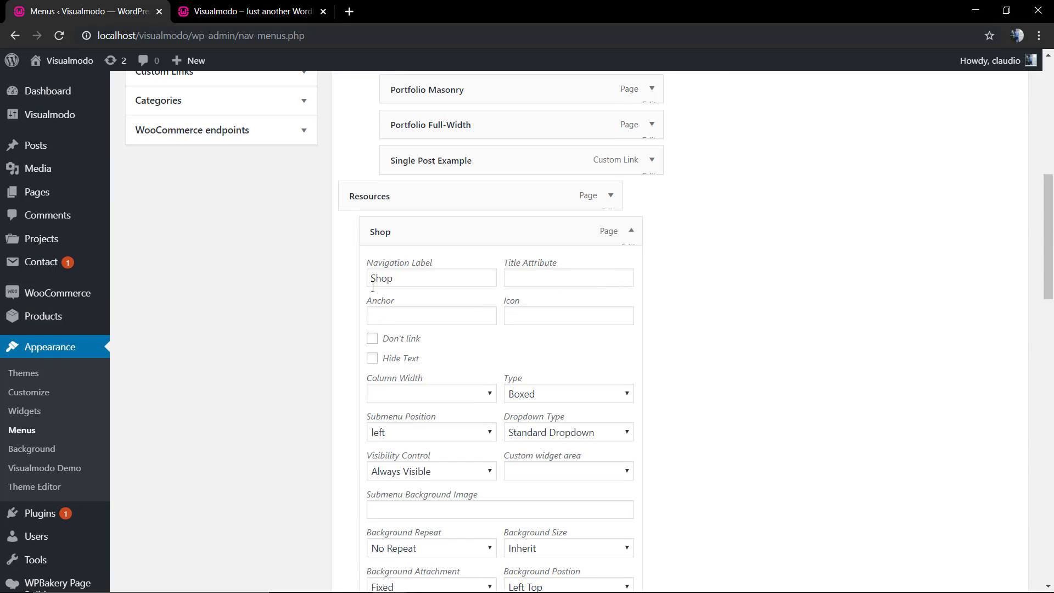
{"action": "scroll", "coordinate": [374, 370], "scroll_direction": "up", "scroll_amount": 8}
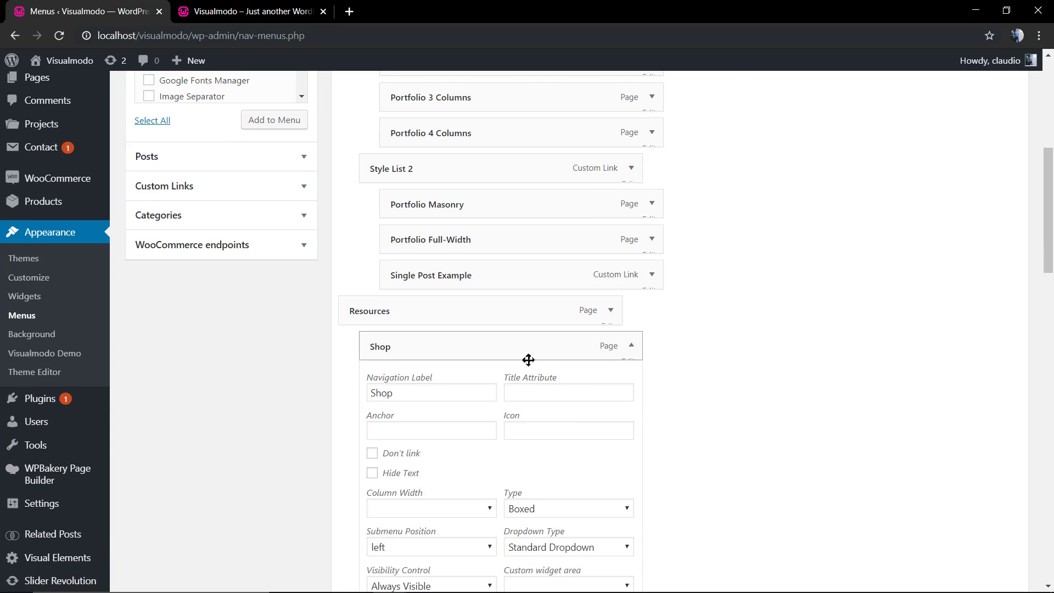
Step: Collapse the remaining items and move Shop to top level below Maintenance Template
{"action": "left_click", "coordinate": [631, 346]}
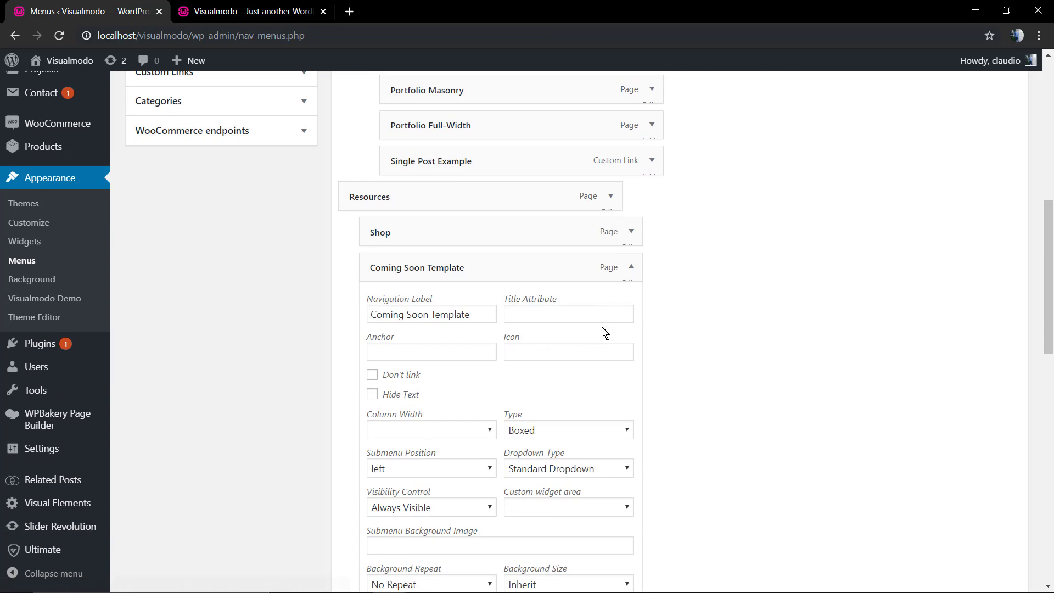
{"action": "left_click", "coordinate": [630, 268]}
{"action": "left_click", "coordinate": [631, 302]}
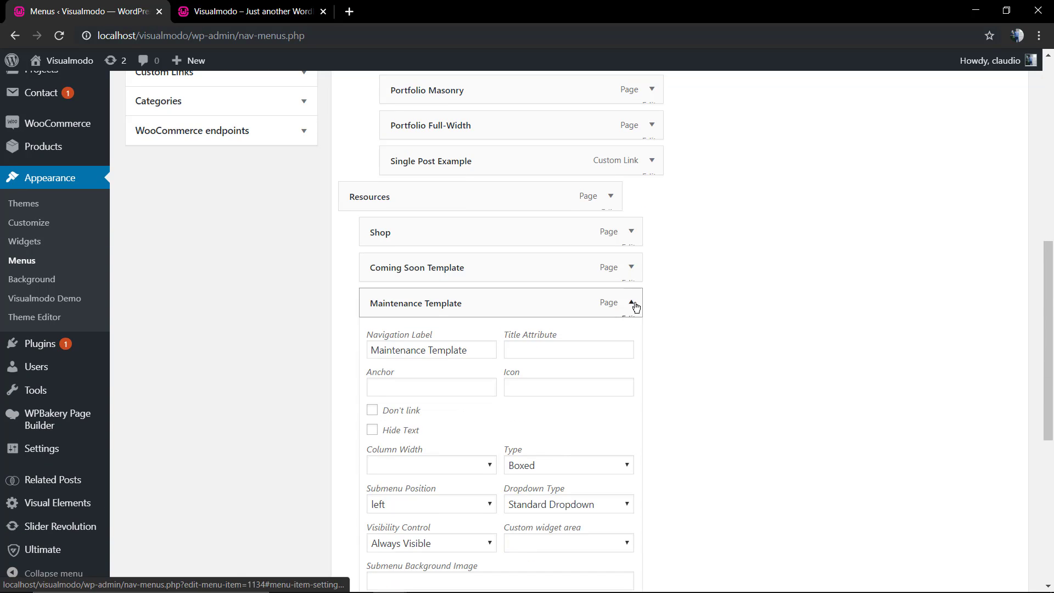
{"action": "left_click_drag", "start_coordinate": [404, 266], "coordinate": [440, 371]}
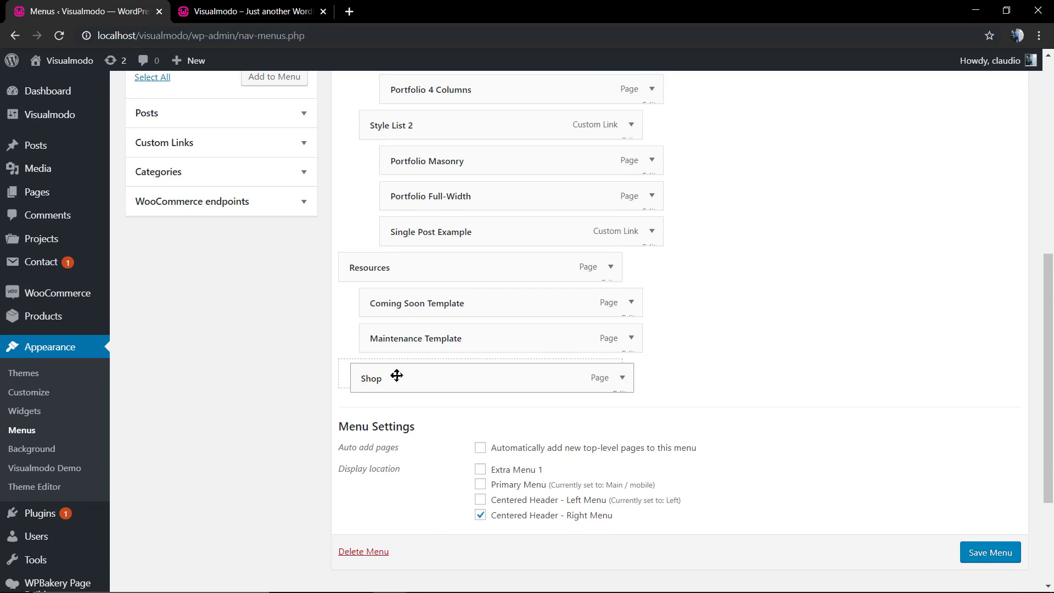
{"action": "scroll", "coordinate": [254, 338], "scroll_direction": "up", "scroll_amount": 2}
{"action": "scroll", "coordinate": [253, 338], "scroll_direction": "up", "scroll_amount": 3}
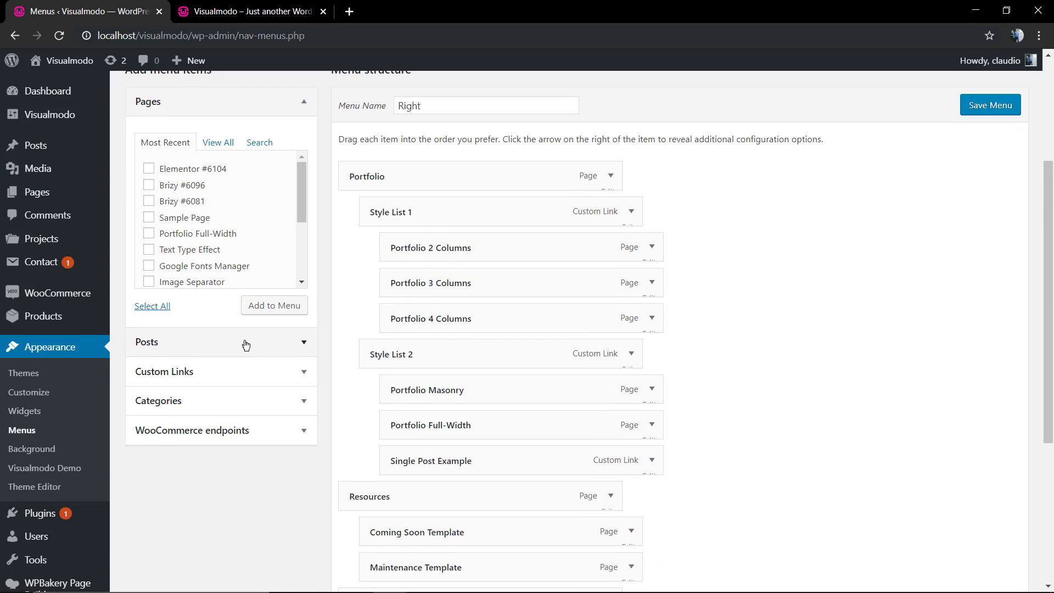
{"action": "scroll", "coordinate": [207, 268], "scroll_direction": "up", "scroll_amount": 3}
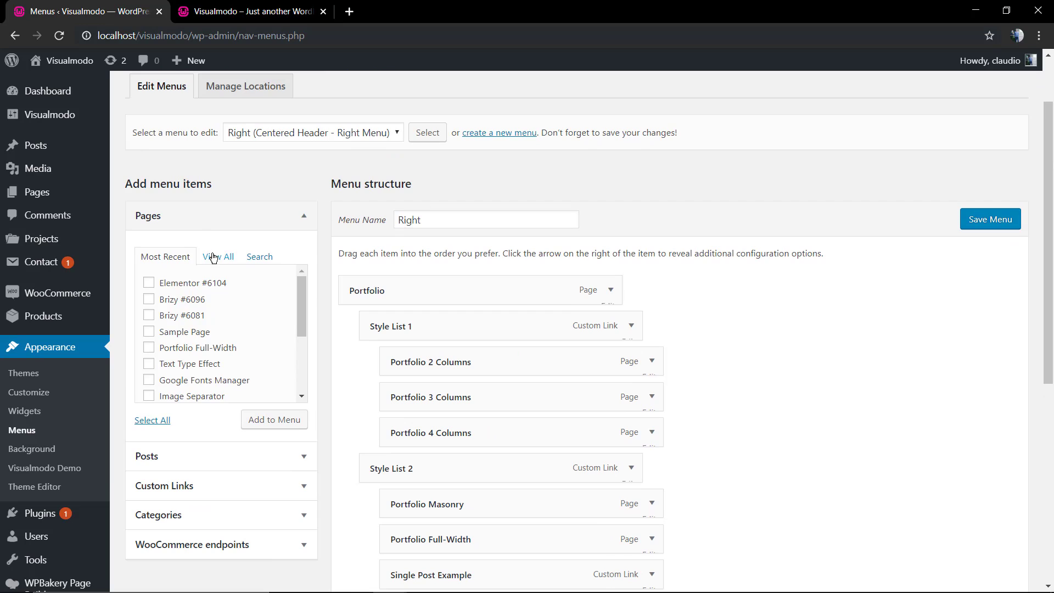
Step: Add Cart, Checkout and Contact to the menu and nest Cart under Shop
{"action": "left_click", "coordinate": [217, 256]}
{"action": "scroll", "coordinate": [213, 330], "scroll_direction": "down", "scroll_amount": 3}
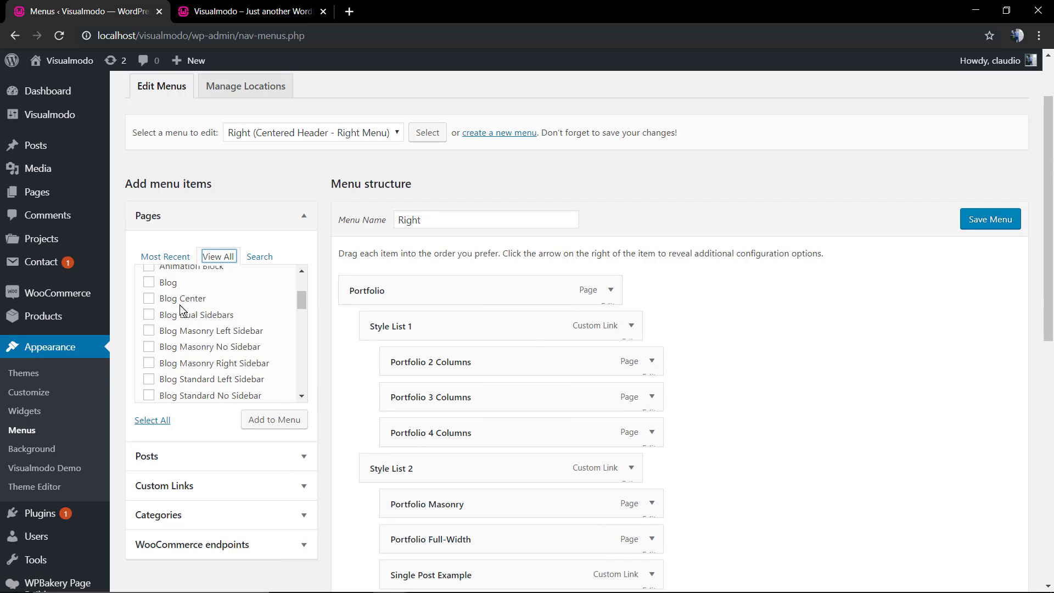
{"action": "scroll", "coordinate": [181, 309], "scroll_direction": "down", "scroll_amount": 3}
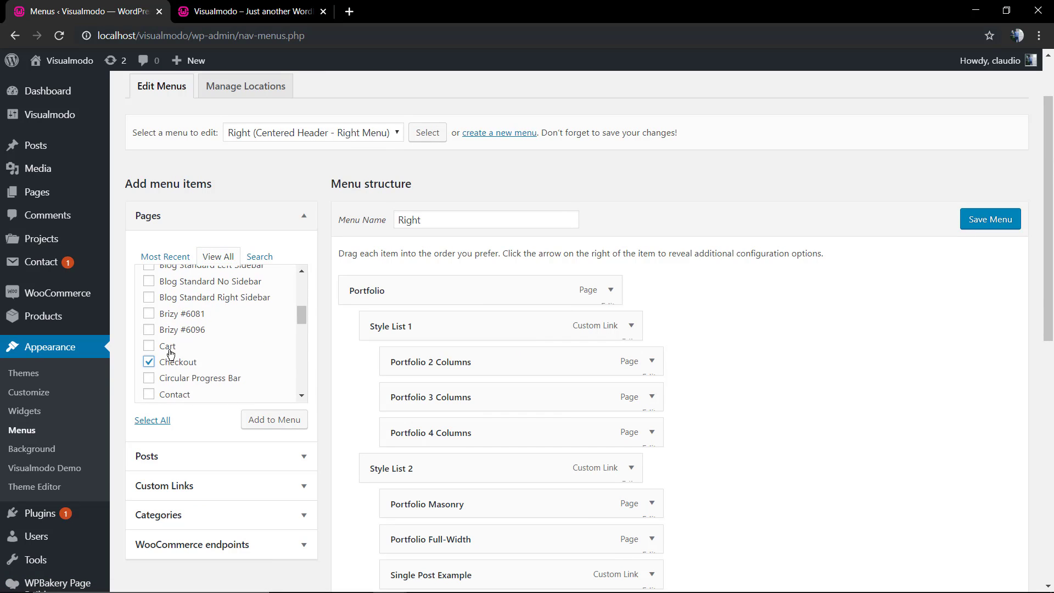
{"action": "left_click", "coordinate": [149, 394]}
{"action": "left_click", "coordinate": [274, 419]}
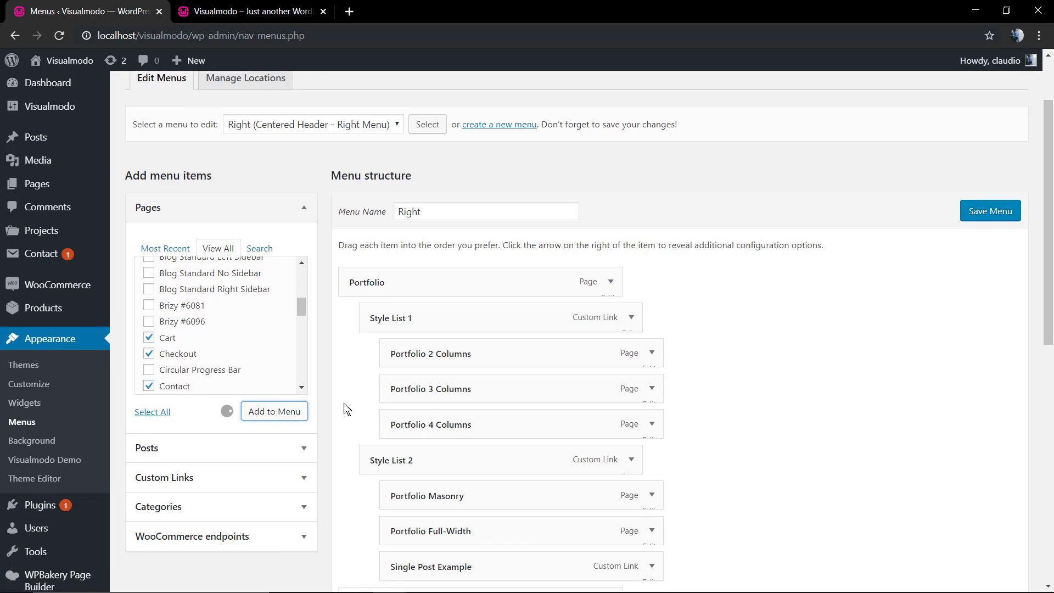
{"action": "scroll", "coordinate": [477, 387], "scroll_direction": "down", "scroll_amount": 5}
{"action": "mouse_move", "coordinate": [432, 417]}
{"action": "left_mouse_down"}
{"action": "mouse_move", "coordinate": [453, 416]}
{"action": "mouse_move", "coordinate": [448, 450]}
{"action": "mouse_move", "coordinate": [407, 376]}
{"action": "left_mouse_up"}
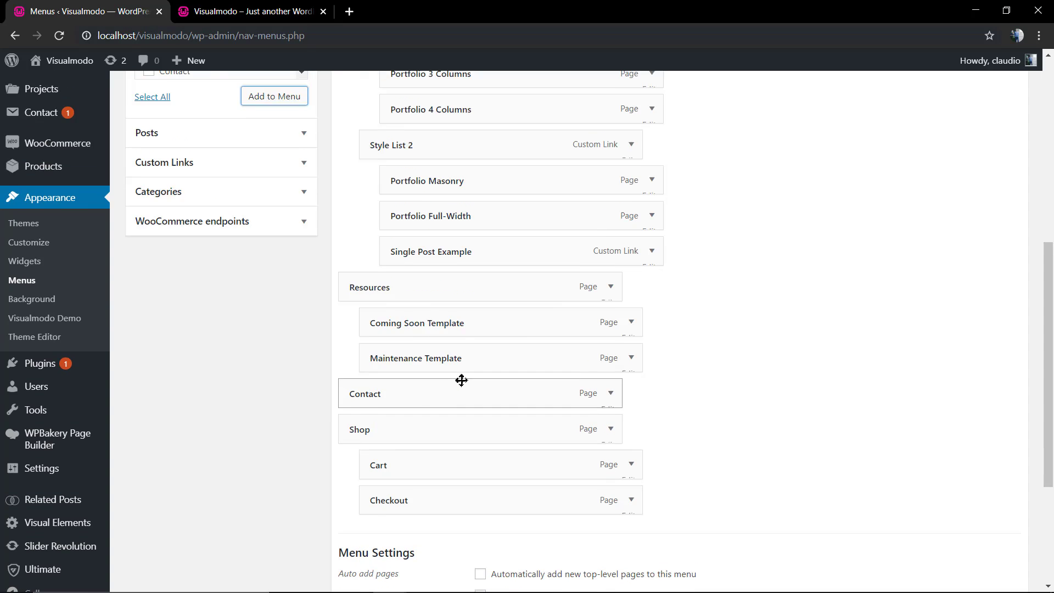
{"action": "scroll", "coordinate": [461, 384], "scroll_direction": "up", "scroll_amount": 3}
{"action": "scroll", "coordinate": [461, 383], "scroll_direction": "down", "scroll_amount": 3}
{"action": "scroll", "coordinate": [461, 387], "scroll_direction": "up", "scroll_amount": 3}
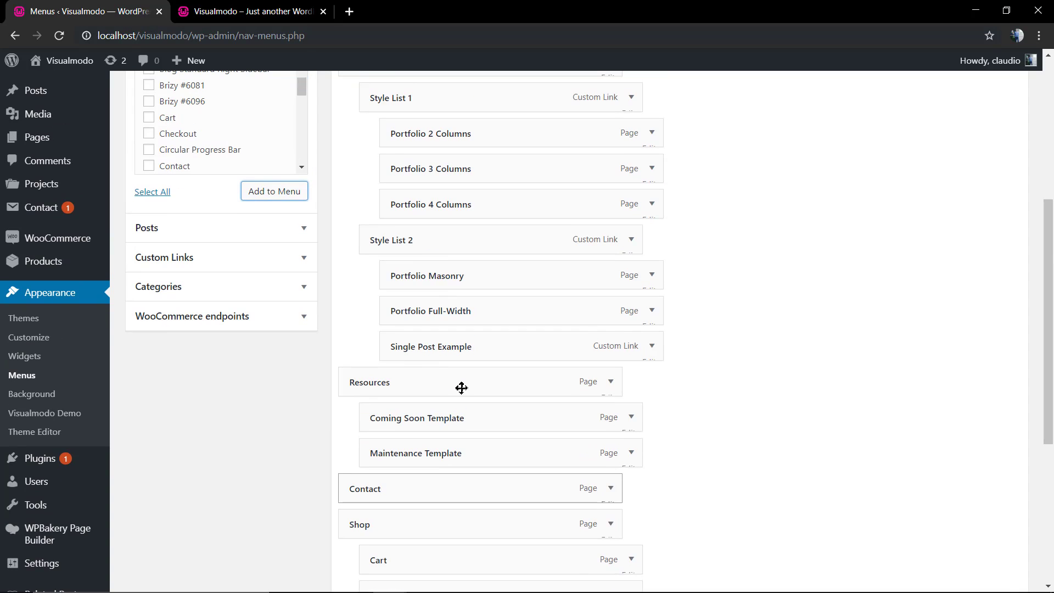
{"action": "scroll", "coordinate": [461, 387], "scroll_direction": "up", "scroll_amount": 3}
{"action": "scroll", "coordinate": [452, 383], "scroll_direction": "down", "scroll_amount": 6}
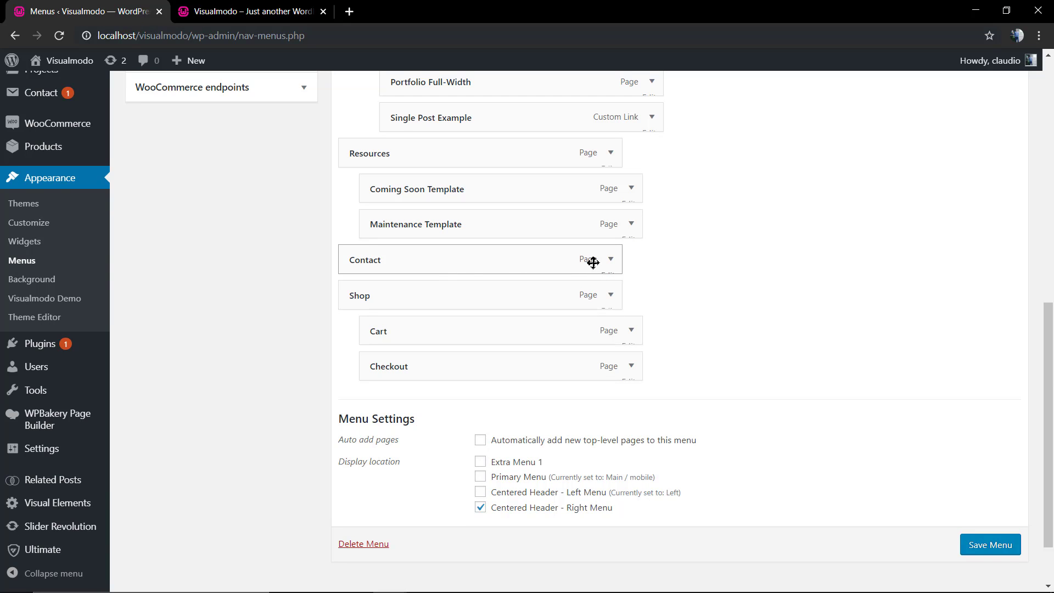
{"action": "scroll", "coordinate": [215, 296], "scroll_direction": "up", "scroll_amount": 3}
{"action": "scroll", "coordinate": [216, 296], "scroll_direction": "up", "scroll_amount": 3}
{"action": "scroll", "coordinate": [205, 329], "scroll_direction": "up", "scroll_amount": 3}
{"action": "scroll", "coordinate": [204, 286], "scroll_direction": "up", "scroll_amount": 3}
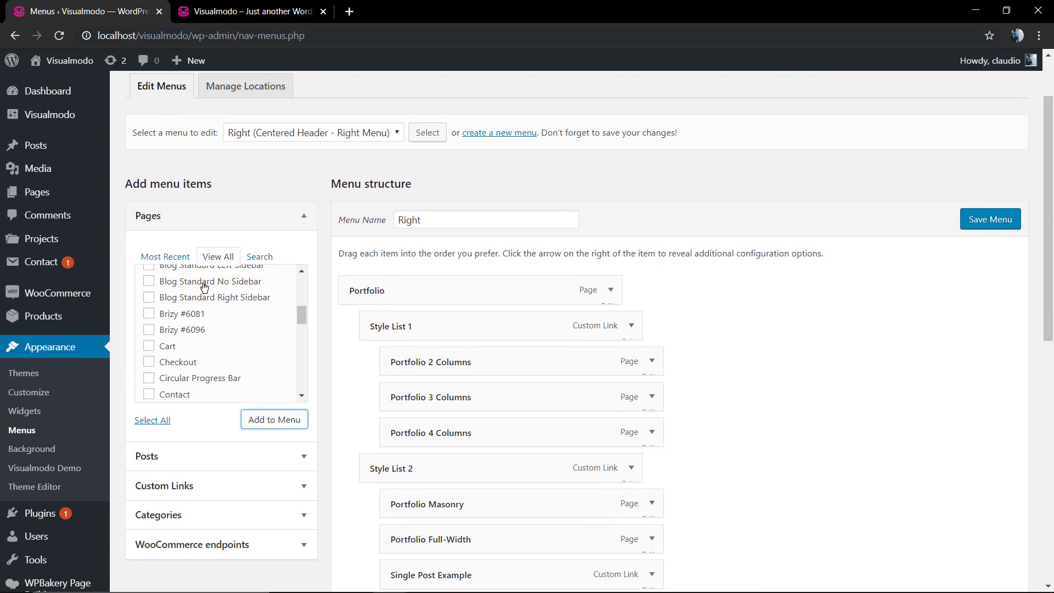
Step: Add a custom link 'Column 1' with URL # to the menu
{"action": "left_click", "coordinate": [228, 219]}
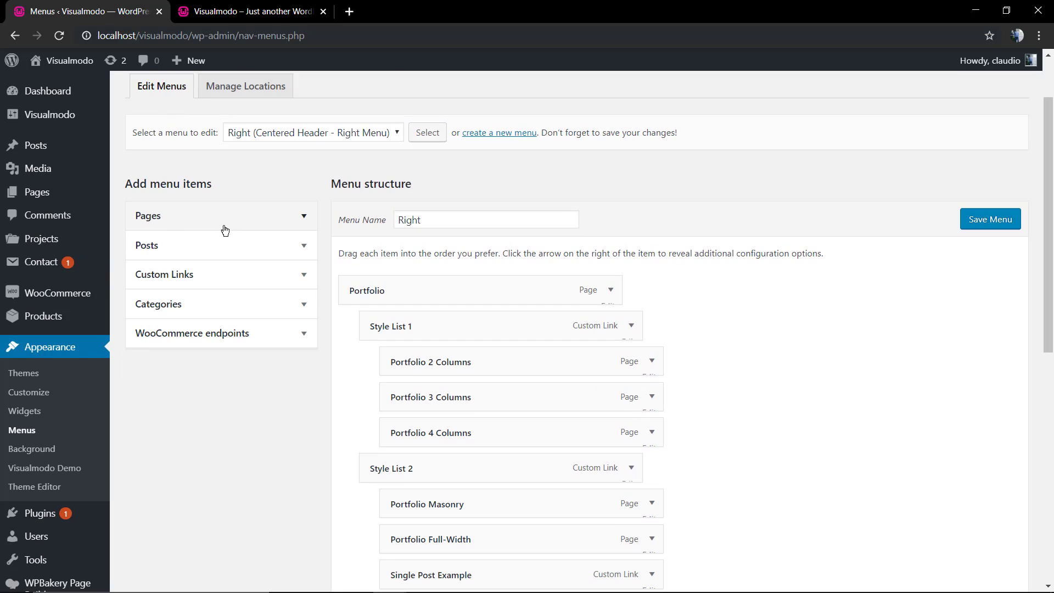
{"action": "left_click", "coordinate": [198, 277]}
{"action": "double_click", "coordinate": [241, 321]}
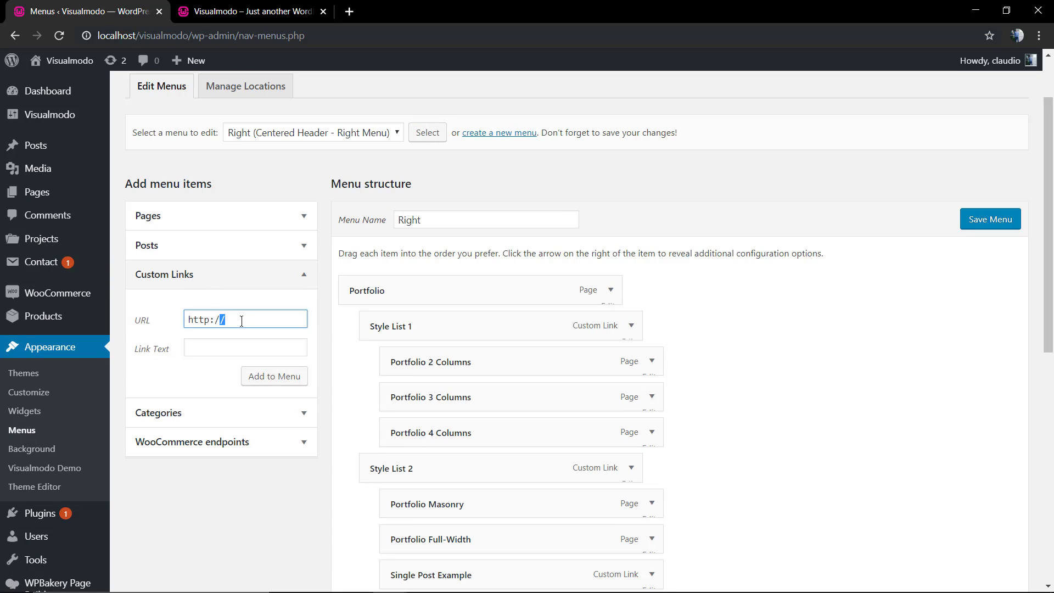
{"action": "type", "text": "#"}
{"action": "left_click", "coordinate": [247, 345]}
{"action": "type", "text": "Column 1"}
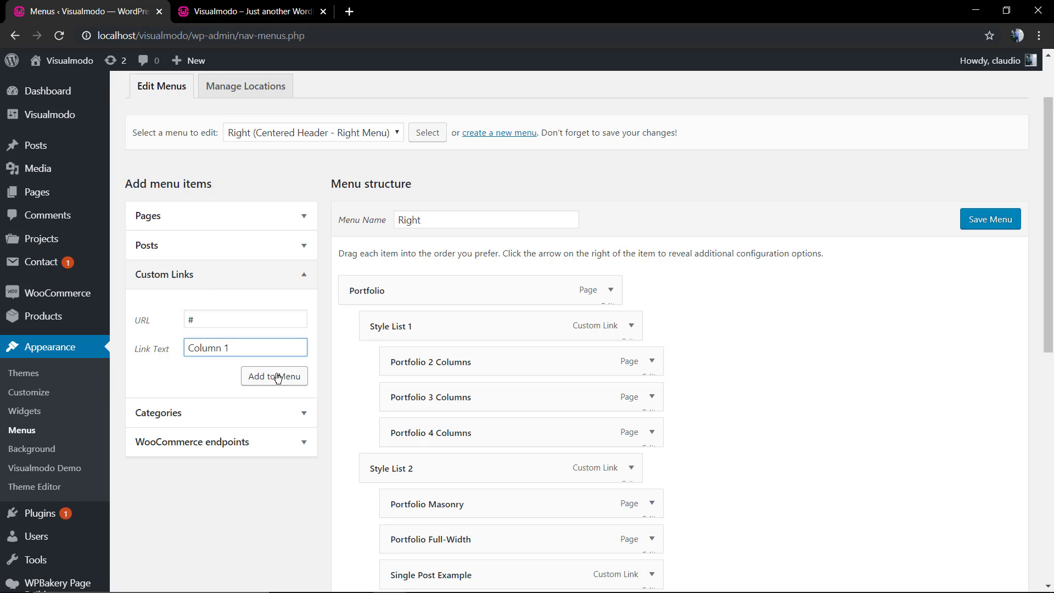
{"action": "left_click", "coordinate": [274, 376]}
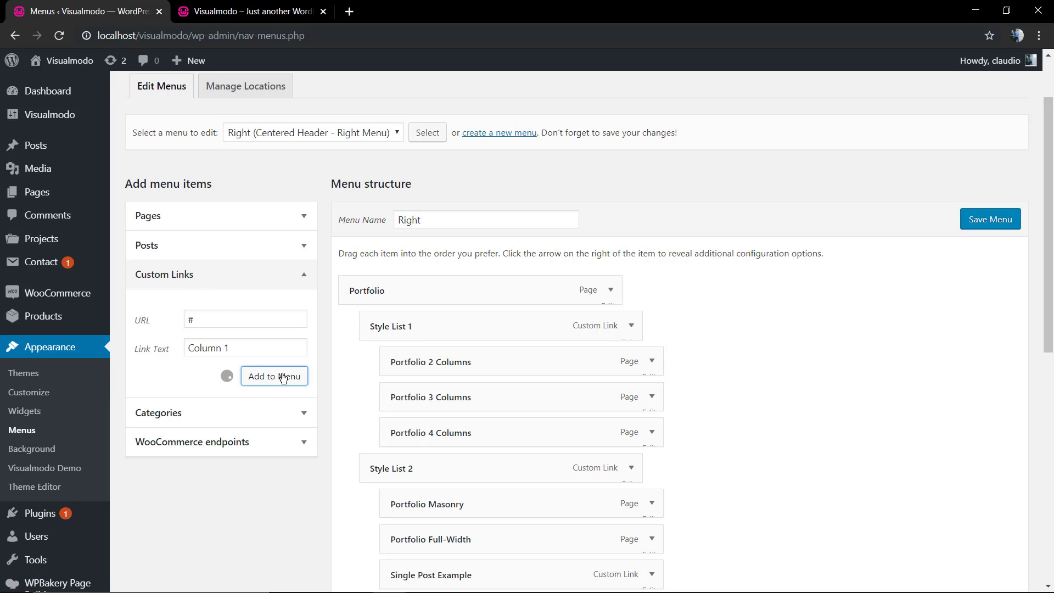
Step: Add a second custom link 'Column 2' with URL #
{"action": "double_click", "coordinate": [244, 319]}
{"action": "left_click", "coordinate": [241, 320]}
{"action": "type", "text": "#"}
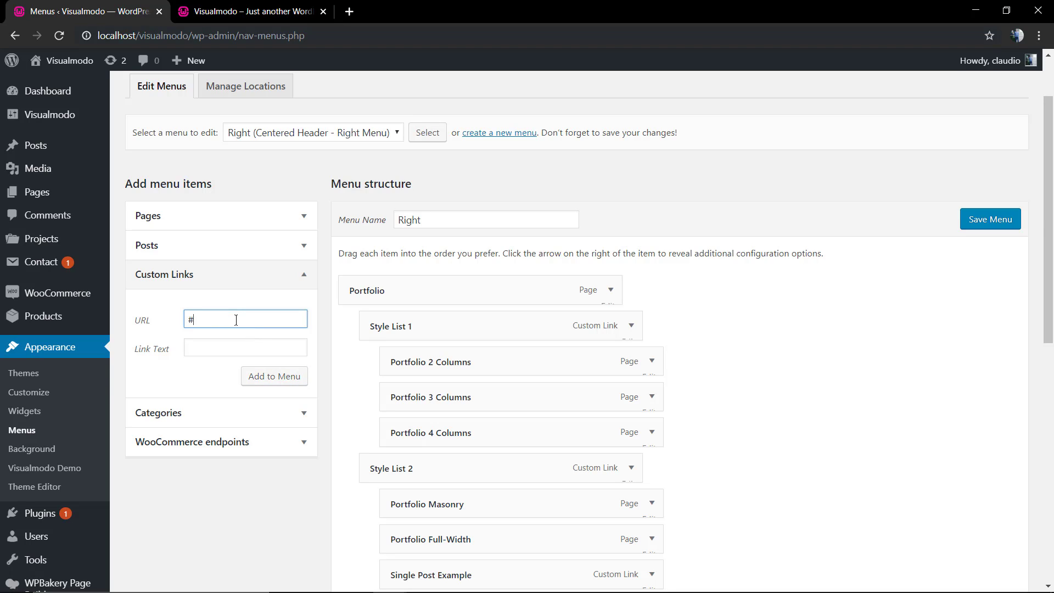
{"action": "left_click", "coordinate": [250, 345]}
{"action": "type", "text": "Column 2"}
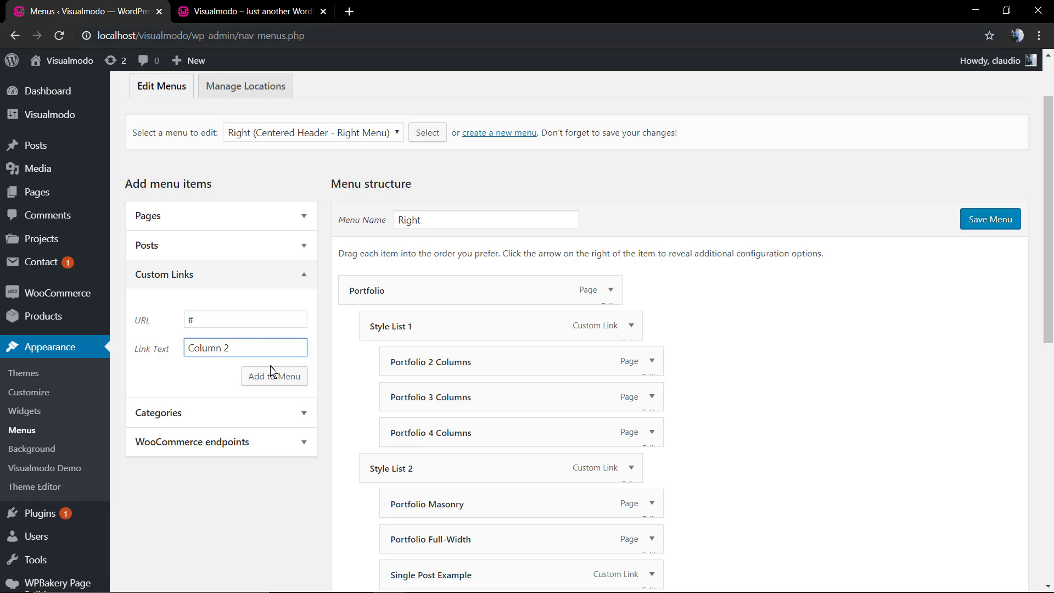
{"action": "left_click", "coordinate": [274, 375]}
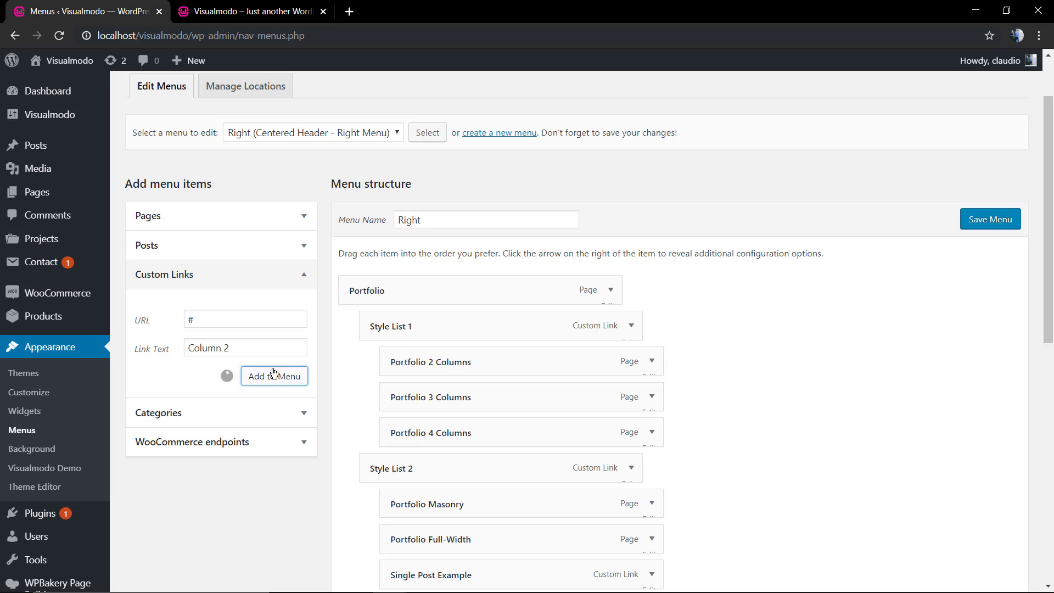
{"action": "scroll", "coordinate": [297, 387], "scroll_direction": "down", "scroll_amount": 10}
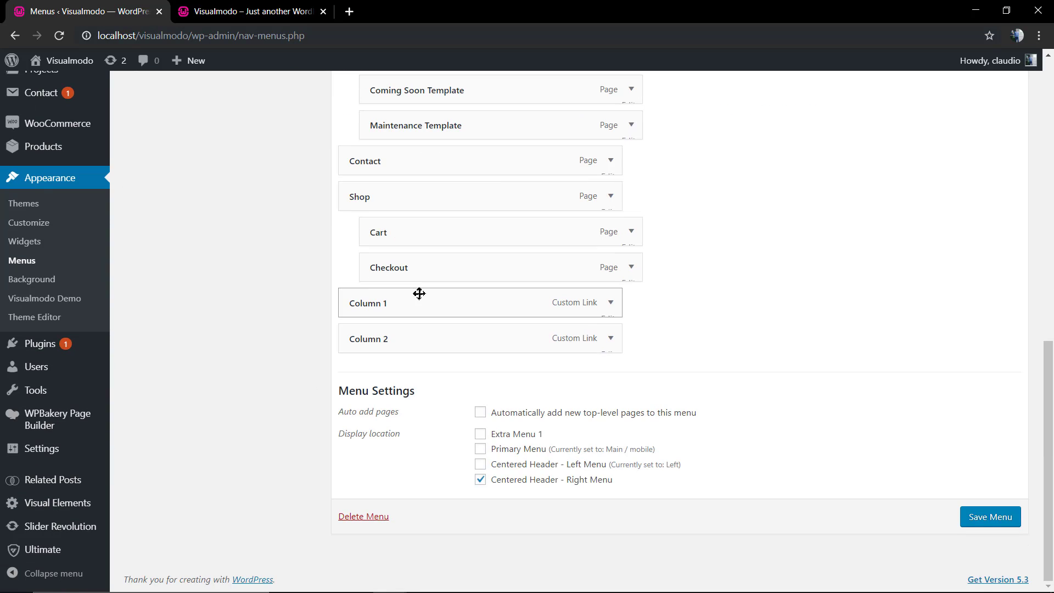
Step: Nest Column 1 and Column 2 under Contact, Column 2 below Column 1
{"action": "left_click_drag", "start_coordinate": [403, 306], "coordinate": [438, 209]}
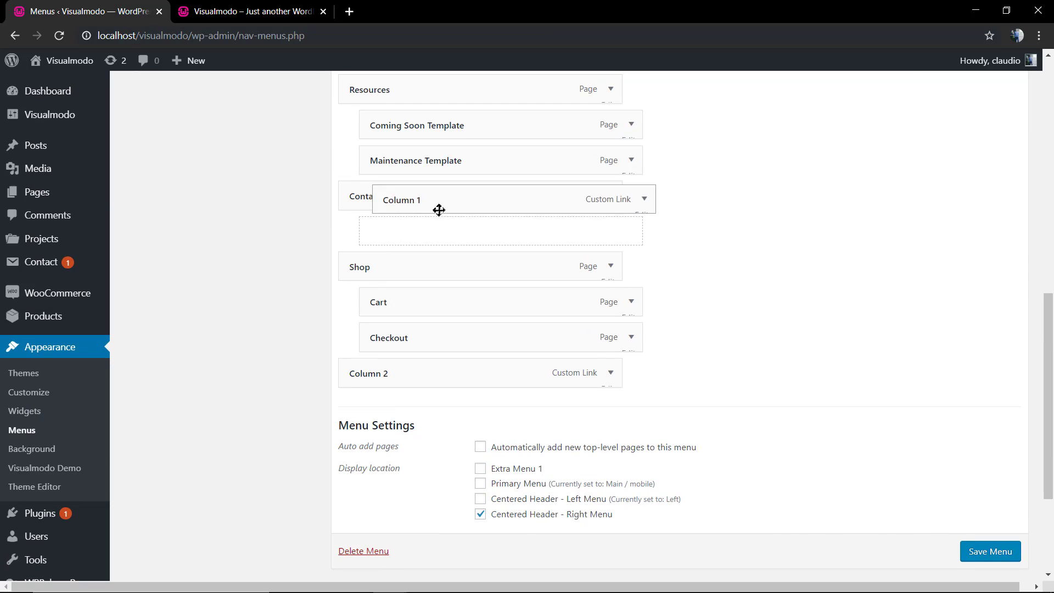
{"action": "left_click_drag", "start_coordinate": [412, 412], "coordinate": [439, 337]}
{"action": "left_click", "coordinate": [420, 387]}
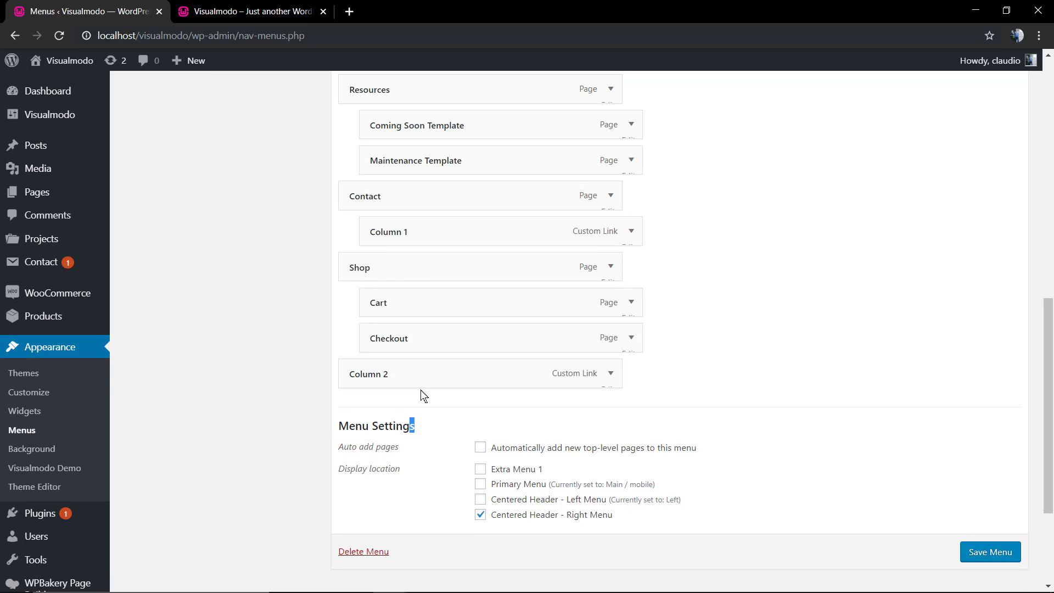
{"action": "left_click_drag", "start_coordinate": [410, 374], "coordinate": [444, 270]}
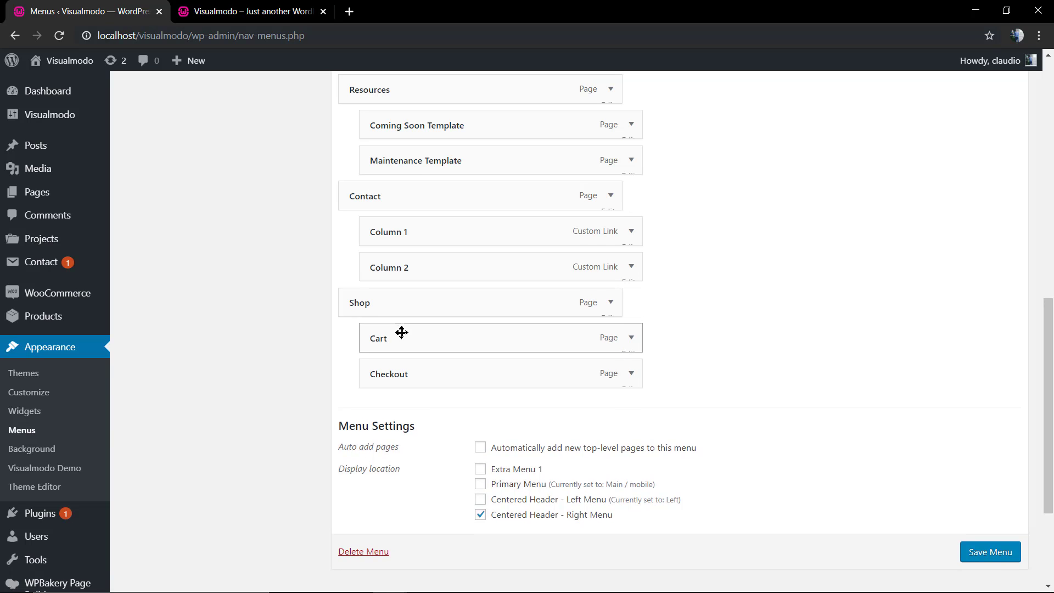
{"action": "scroll", "coordinate": [395, 346], "scroll_direction": "up", "scroll_amount": 2}
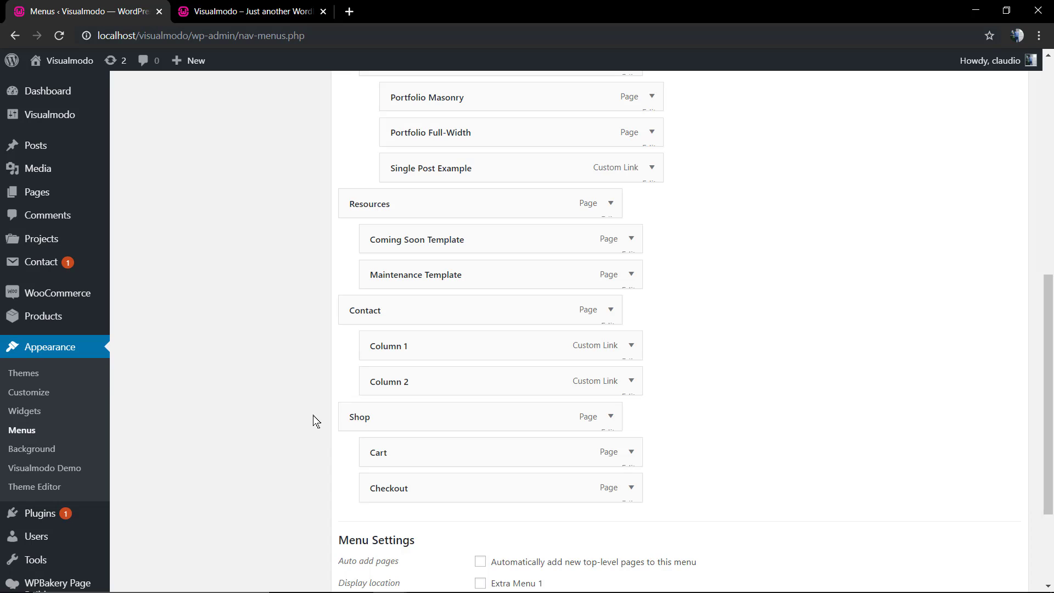
{"action": "scroll", "coordinate": [313, 420], "scroll_direction": "up", "scroll_amount": 5}
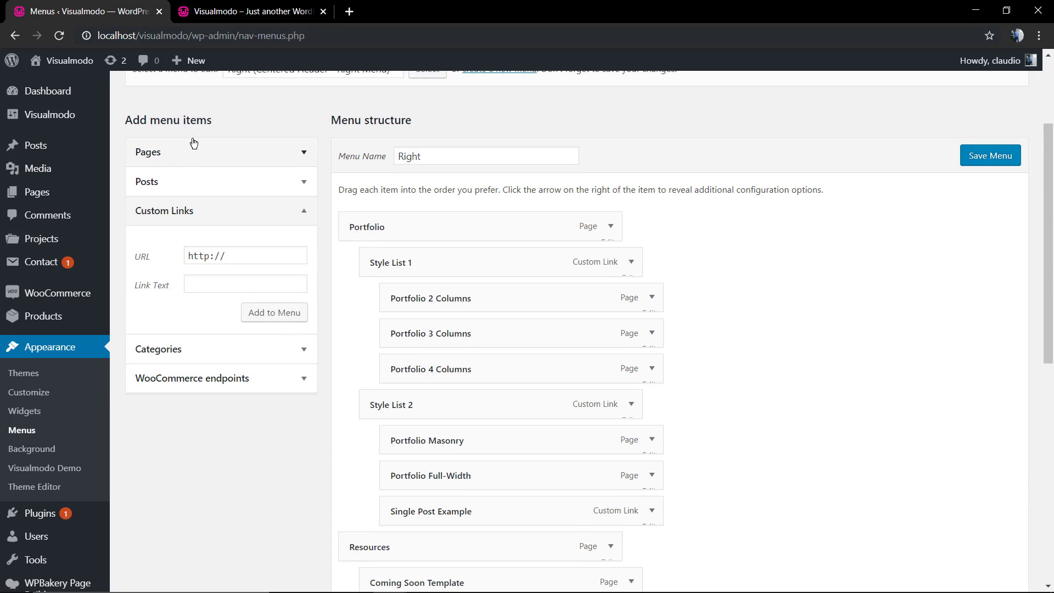
Step: Tick Home, About Me, About Us, Blog, Blog Center and Heading and add them to the menu
{"action": "left_click", "coordinate": [193, 152]}
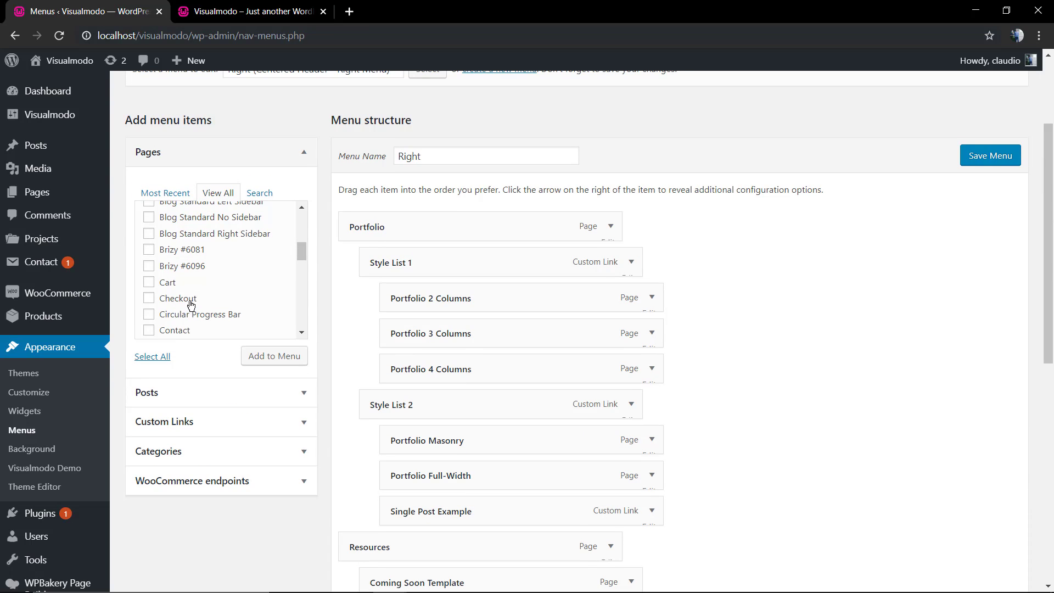
{"action": "scroll", "coordinate": [191, 303], "scroll_direction": "down", "scroll_amount": 2}
{"action": "scroll", "coordinate": [206, 247], "scroll_direction": "up", "scroll_amount": 5}
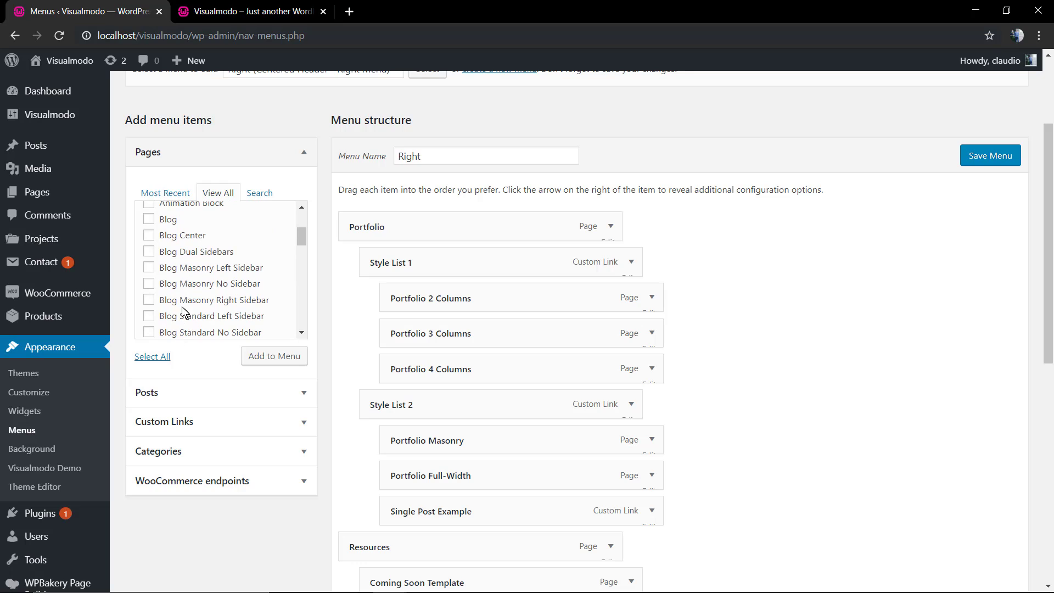
{"action": "scroll", "coordinate": [183, 310], "scroll_direction": "up", "scroll_amount": 3}
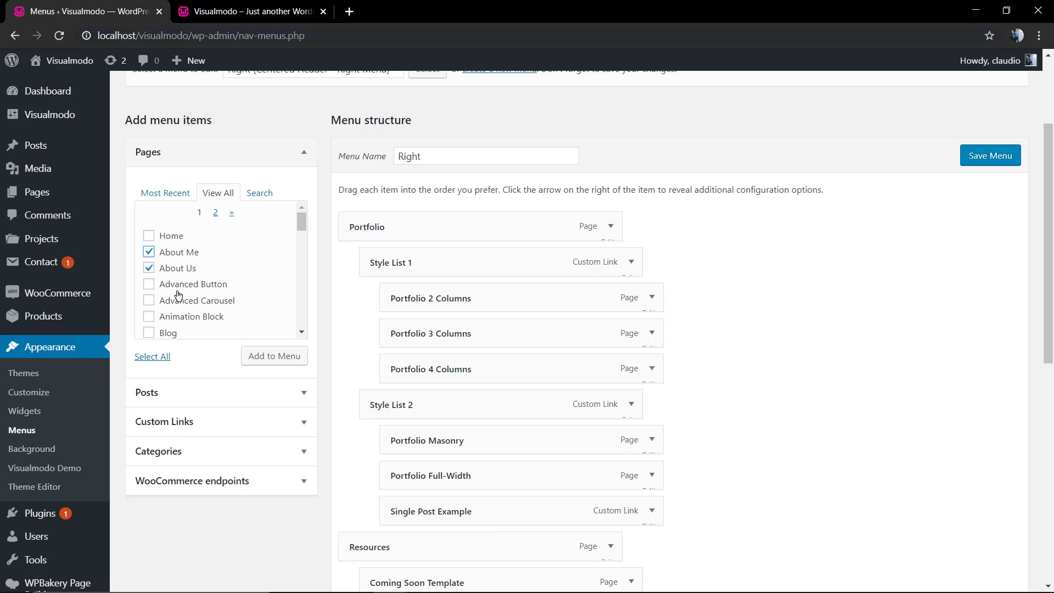
{"action": "scroll", "coordinate": [191, 263], "scroll_direction": "down", "scroll_amount": 3}
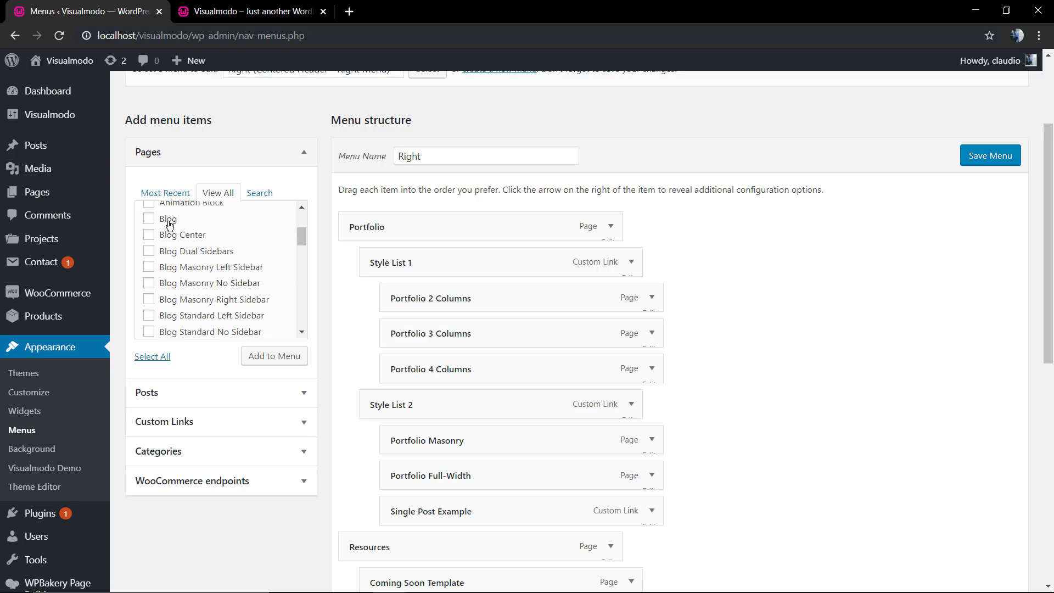
{"action": "scroll", "coordinate": [190, 264], "scroll_direction": "down", "scroll_amount": 3}
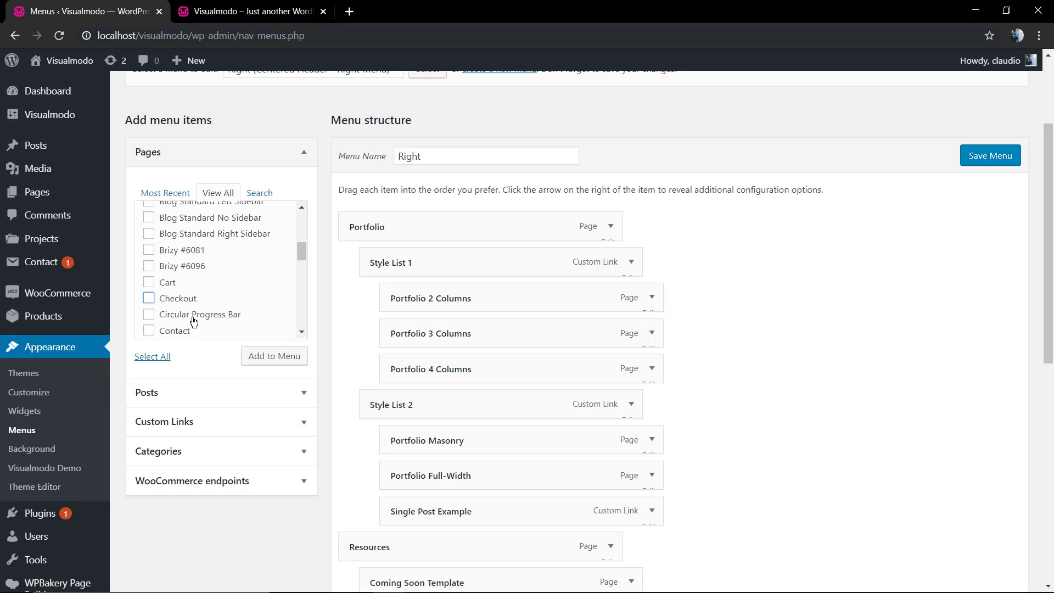
{"action": "scroll", "coordinate": [193, 319], "scroll_direction": "down", "scroll_amount": 5}
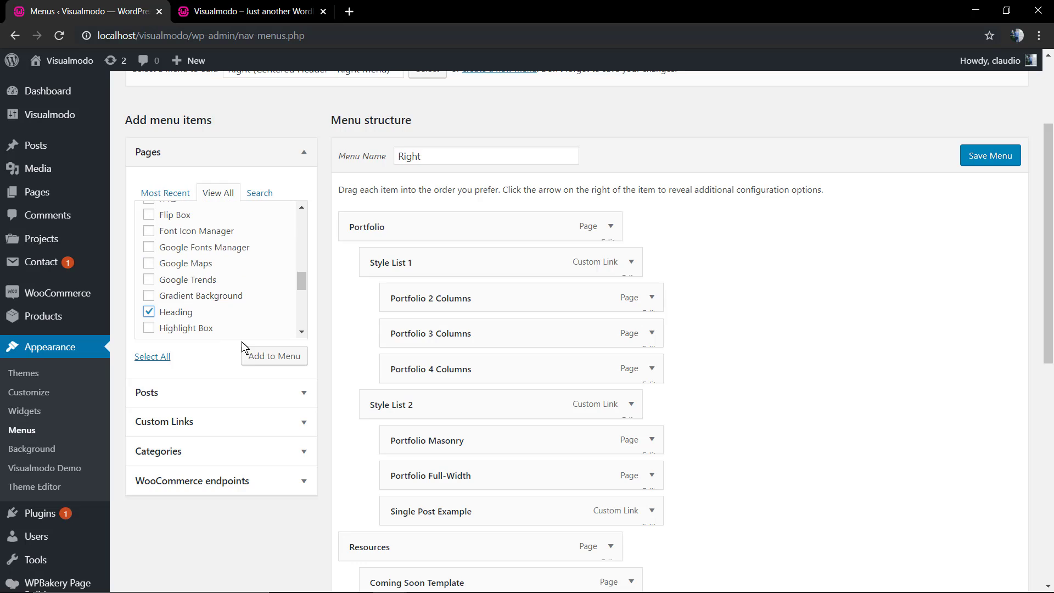
{"action": "left_click", "coordinate": [275, 356]}
{"action": "scroll", "coordinate": [486, 354], "scroll_direction": "down", "scroll_amount": 10}
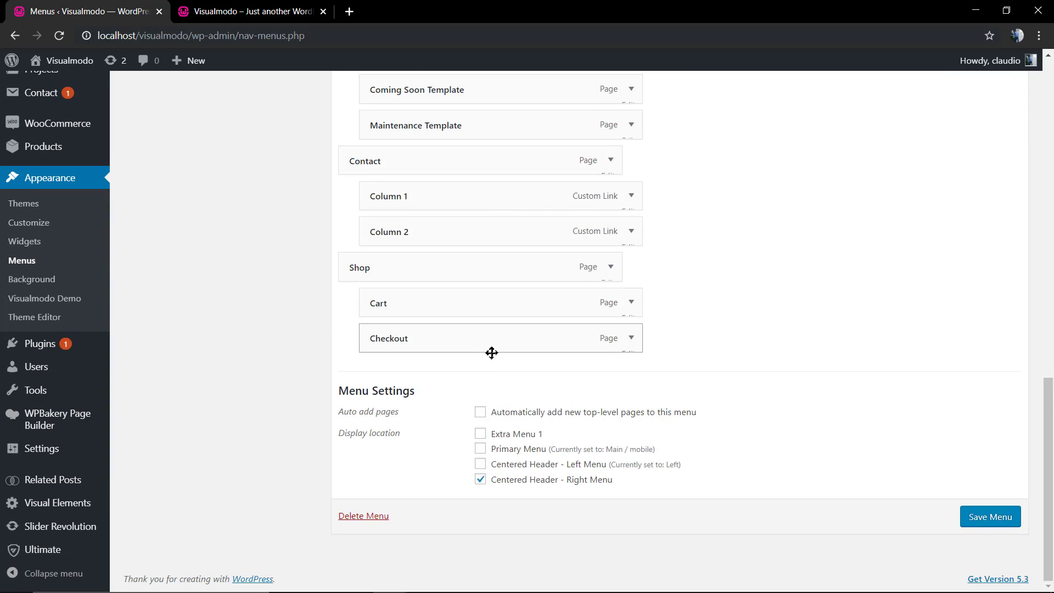
{"action": "scroll", "coordinate": [304, 342], "scroll_direction": "up", "scroll_amount": 10}
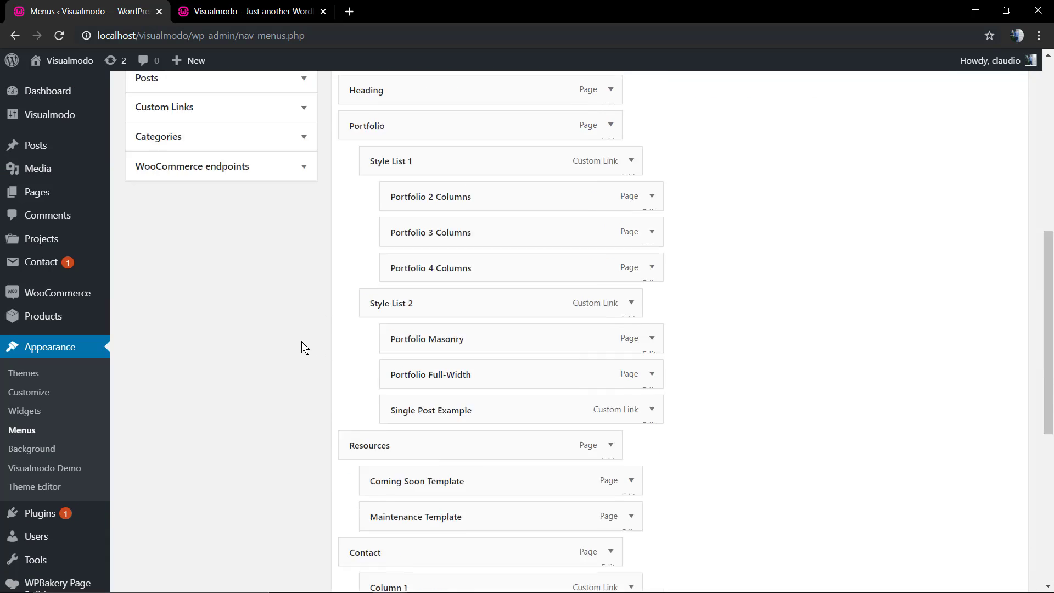
{"action": "scroll", "coordinate": [304, 343], "scroll_direction": "up", "scroll_amount": 5}
{"action": "scroll", "coordinate": [272, 346], "scroll_direction": "down", "scroll_amount": 3}
{"action": "scroll", "coordinate": [318, 389], "scroll_direction": "down", "scroll_amount": 10}
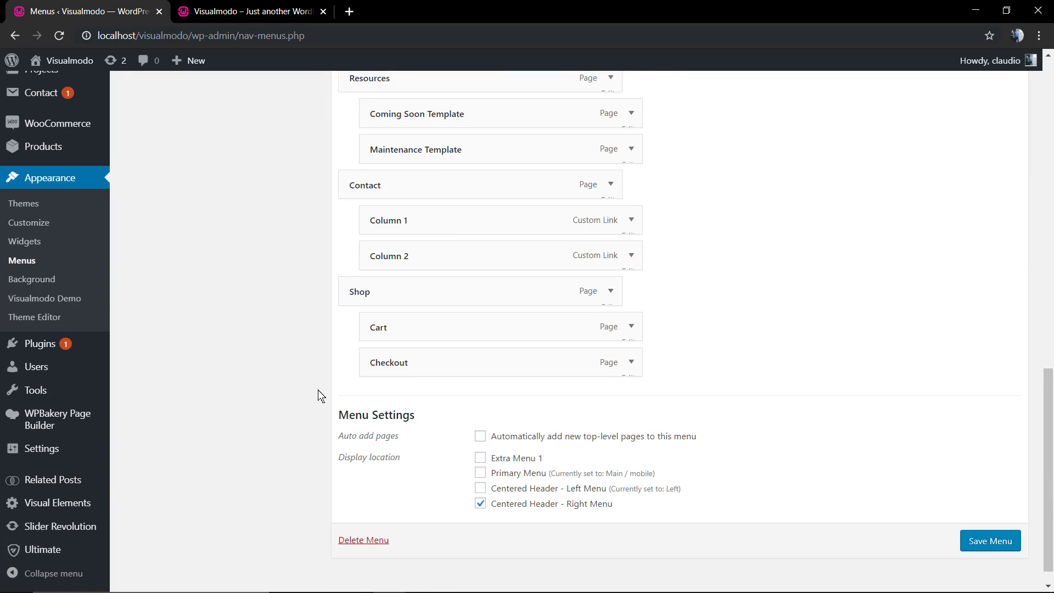
{"action": "scroll", "coordinate": [317, 389], "scroll_direction": "down", "scroll_amount": 2}
{"action": "scroll", "coordinate": [313, 388], "scroll_direction": "up", "scroll_amount": 3}
{"action": "scroll", "coordinate": [305, 379], "scroll_direction": "up", "scroll_amount": 5}
{"action": "scroll", "coordinate": [298, 370], "scroll_direction": "up", "scroll_amount": 5}
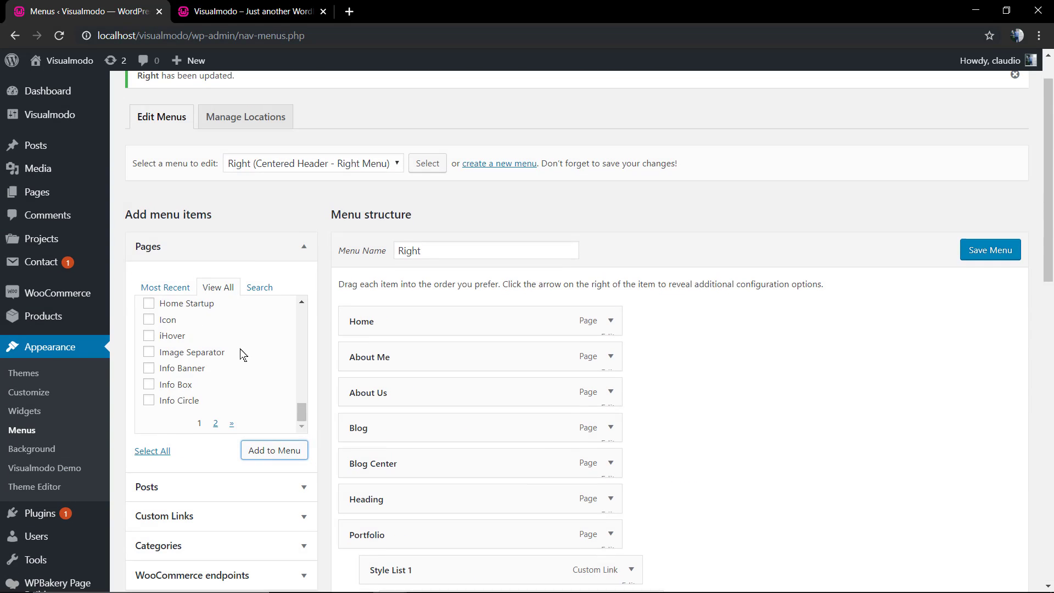
{"action": "scroll", "coordinate": [239, 355], "scroll_direction": "up", "scroll_amount": 3}
{"action": "scroll", "coordinate": [239, 355], "scroll_direction": "up", "scroll_amount": 3}
{"action": "scroll", "coordinate": [236, 362], "scroll_direction": "up", "scroll_amount": 3}
{"action": "scroll", "coordinate": [235, 365], "scroll_direction": "up", "scroll_amount": 2}
{"action": "scroll", "coordinate": [235, 378], "scroll_direction": "down", "scroll_amount": 5}
{"action": "scroll", "coordinate": [319, 414], "scroll_direction": "down", "scroll_amount": 10}
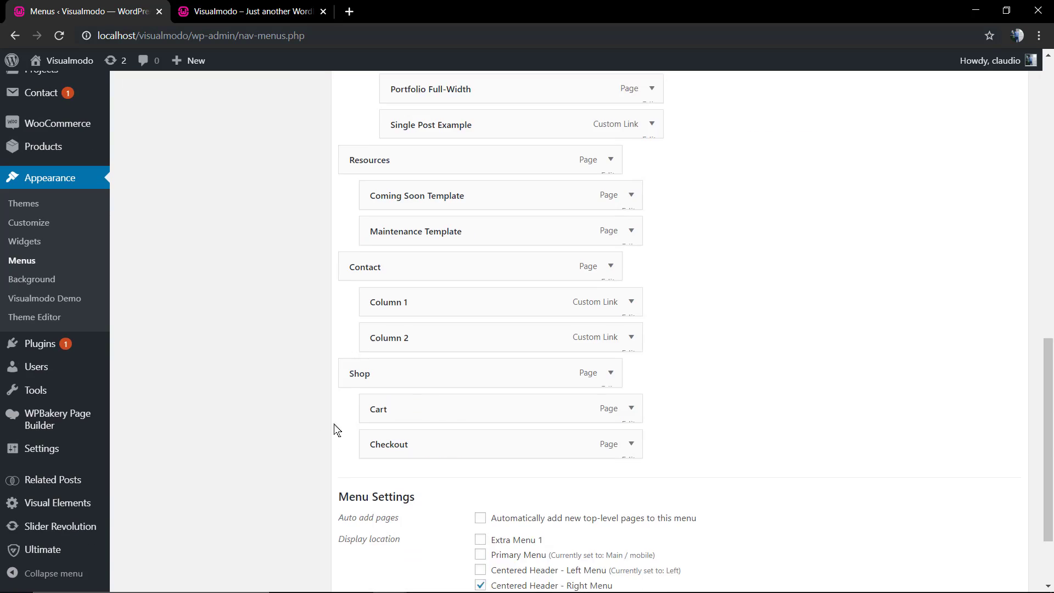
{"action": "scroll", "coordinate": [317, 408], "scroll_direction": "up", "scroll_amount": 4}
{"action": "scroll", "coordinate": [311, 404], "scroll_direction": "up", "scroll_amount": 3}
{"action": "scroll", "coordinate": [310, 402], "scroll_direction": "up", "scroll_amount": 3}
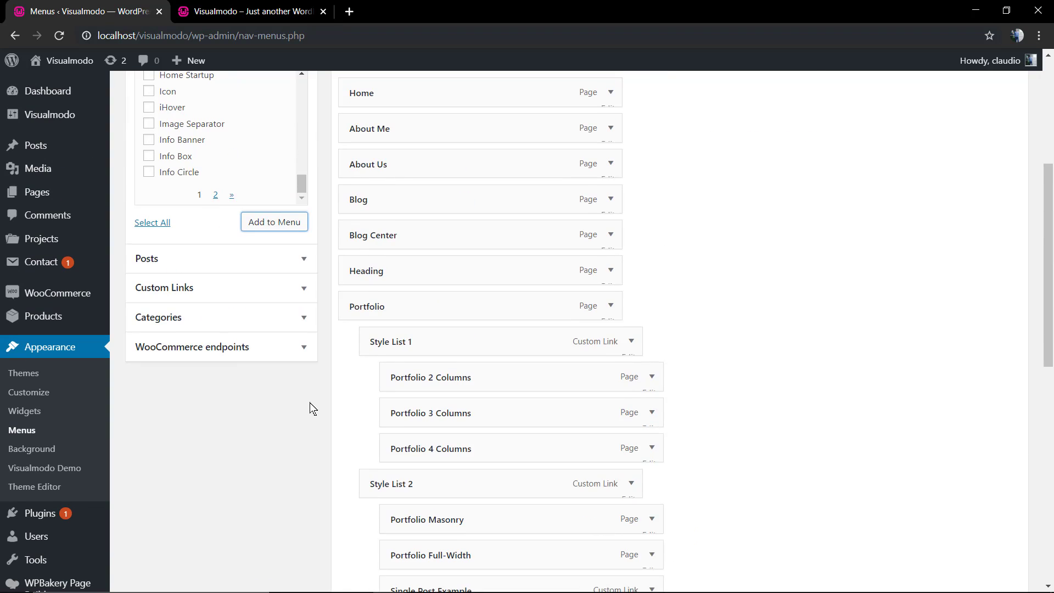
{"action": "scroll", "coordinate": [310, 403], "scroll_direction": "up", "scroll_amount": 3}
{"action": "mouse_move", "coordinate": [404, 207]}
{"action": "left_mouse_down"}
{"action": "mouse_move", "coordinate": [496, 289]}
{"action": "mouse_move", "coordinate": [482, 293]}
{"action": "left_mouse_up"}
{"action": "scroll", "coordinate": [482, 292], "scroll_direction": "up", "scroll_amount": 4}
{"action": "scroll", "coordinate": [461, 288], "scroll_direction": "up", "scroll_amount": 4}
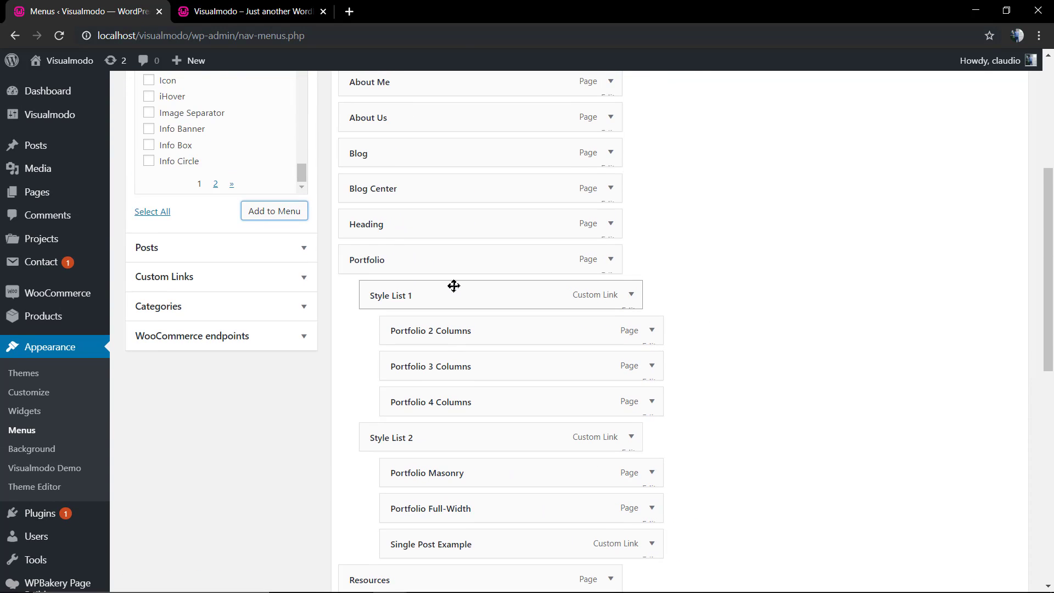
{"action": "scroll", "coordinate": [451, 287], "scroll_direction": "up", "scroll_amount": 3}
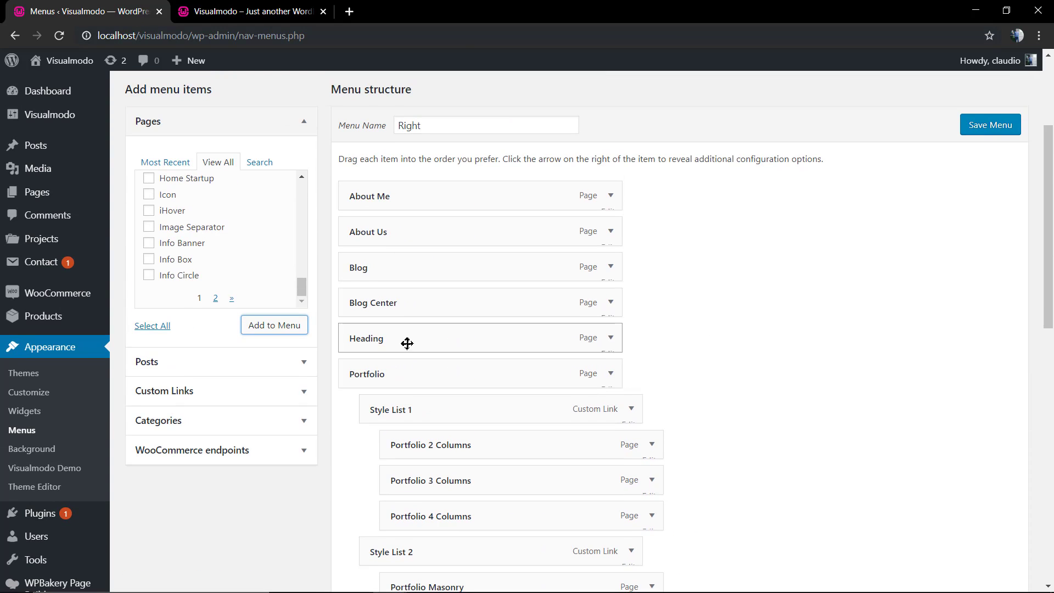
{"action": "scroll", "coordinate": [404, 335], "scroll_direction": "down", "scroll_amount": 5}
{"action": "scroll", "coordinate": [404, 330], "scroll_direction": "down", "scroll_amount": 3}
{"action": "scroll", "coordinate": [403, 329], "scroll_direction": "down", "scroll_amount": 1}
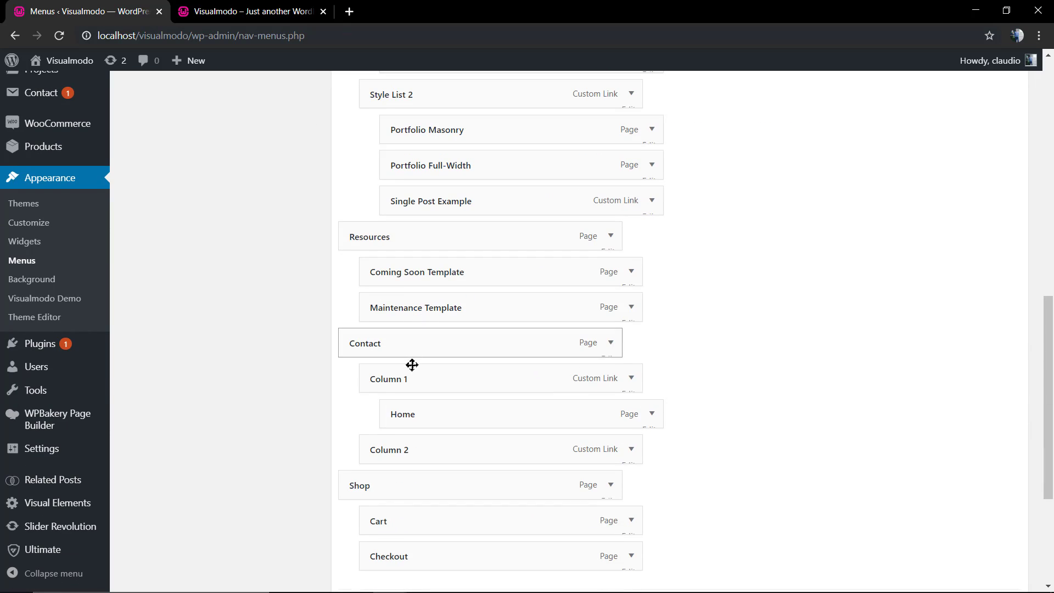
Step: Move Contact with its columns to the top and nest About Me and About Us under Column 1
{"action": "left_click_drag", "start_coordinate": [381, 343], "coordinate": [441, 376]}
{"action": "scroll", "coordinate": [429, 371], "scroll_direction": "down", "scroll_amount": 3}
{"action": "scroll", "coordinate": [432, 362], "scroll_direction": "down", "scroll_amount": 2}
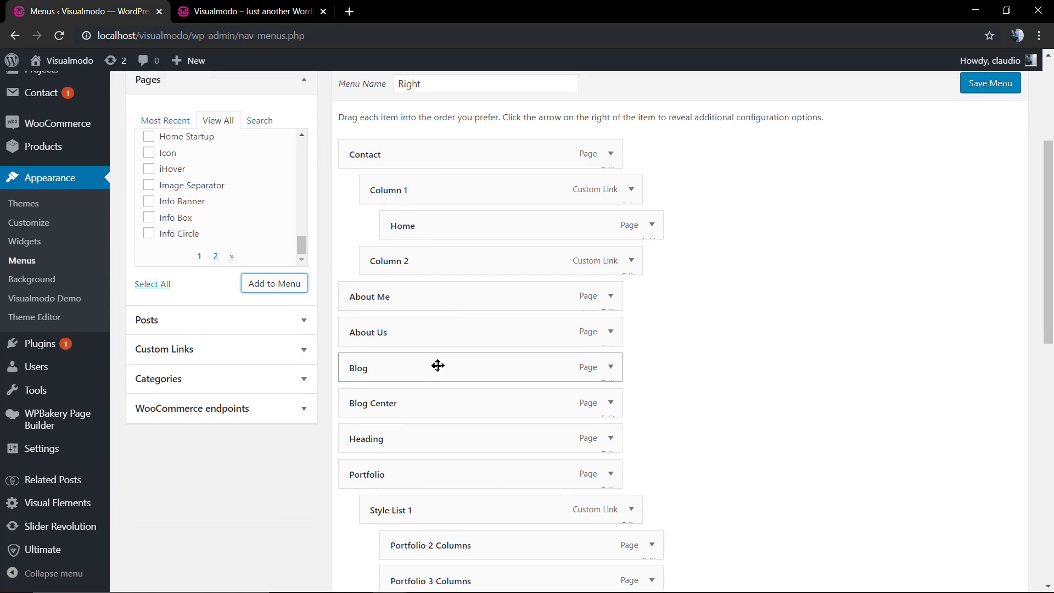
{"action": "left_click_drag", "start_coordinate": [425, 295], "coordinate": [458, 247]}
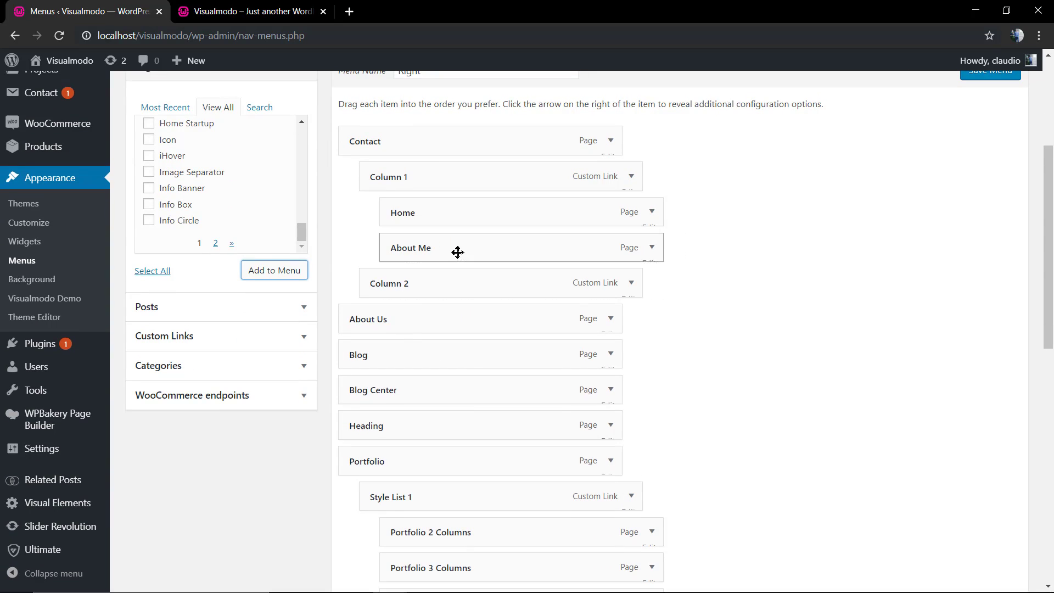
{"action": "left_click_drag", "start_coordinate": [413, 322], "coordinate": [462, 287]}
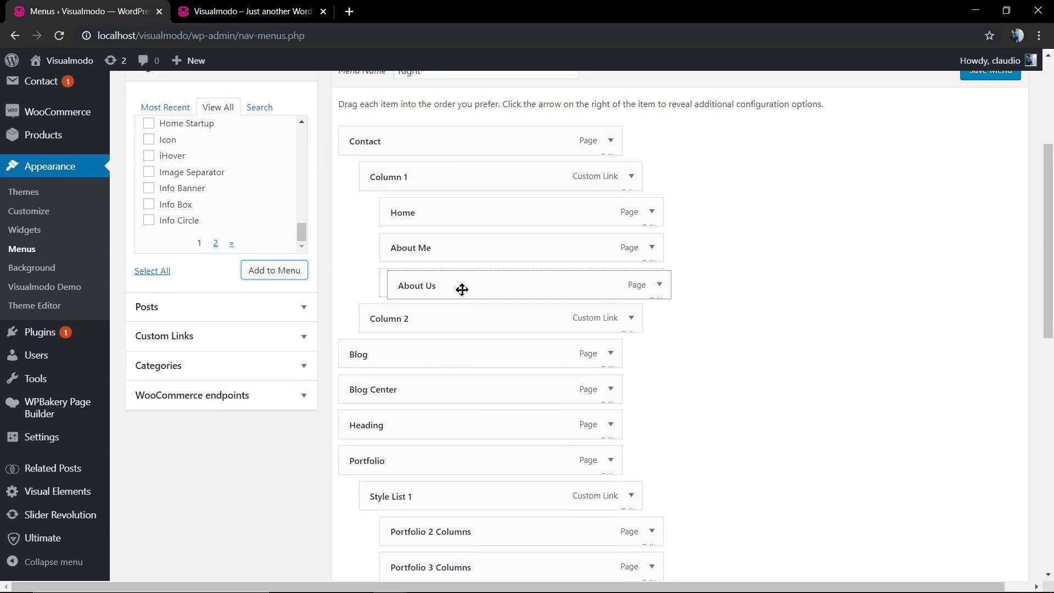
Step: Nest Blog, Blog Center and Heading under Column 2
{"action": "left_click_drag", "start_coordinate": [400, 359], "coordinate": [461, 356]}
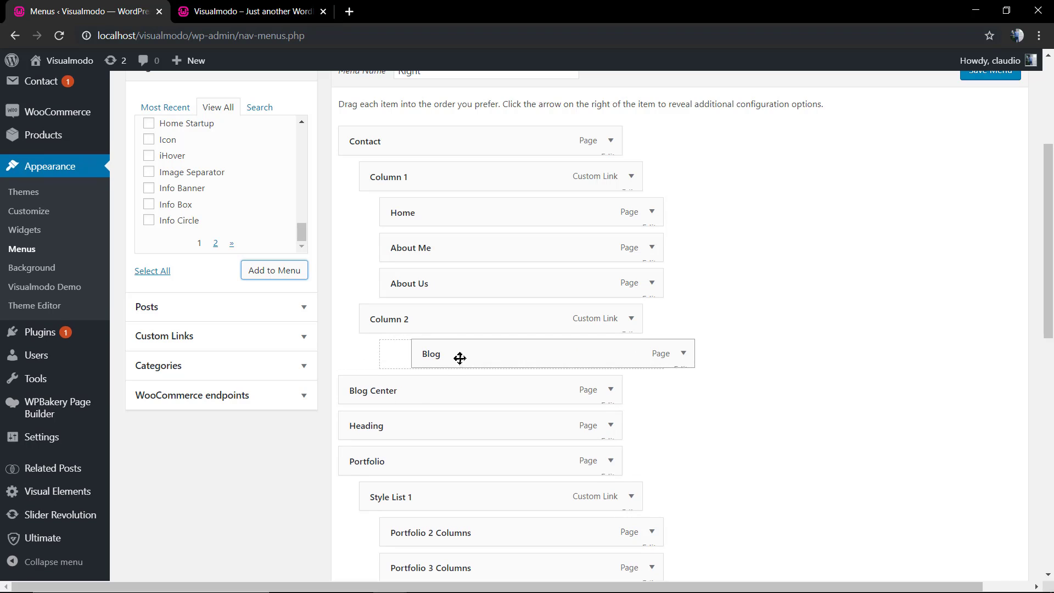
{"action": "left_click_drag", "start_coordinate": [400, 392], "coordinate": [467, 393]}
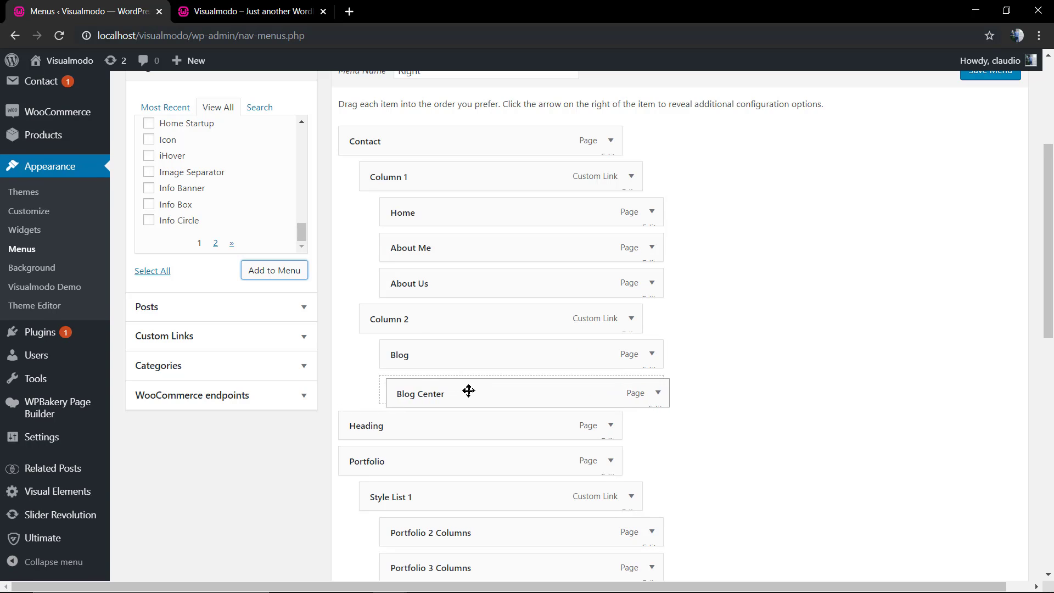
{"action": "left_click_drag", "start_coordinate": [434, 426], "coordinate": [477, 419]}
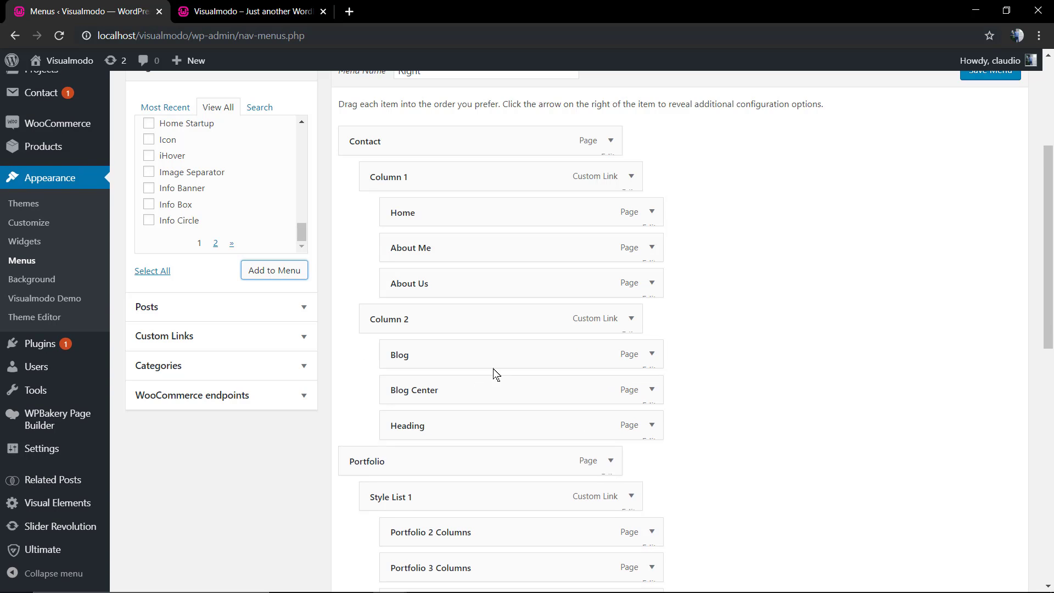
{"action": "scroll", "coordinate": [495, 371], "scroll_direction": "up", "scroll_amount": 3}
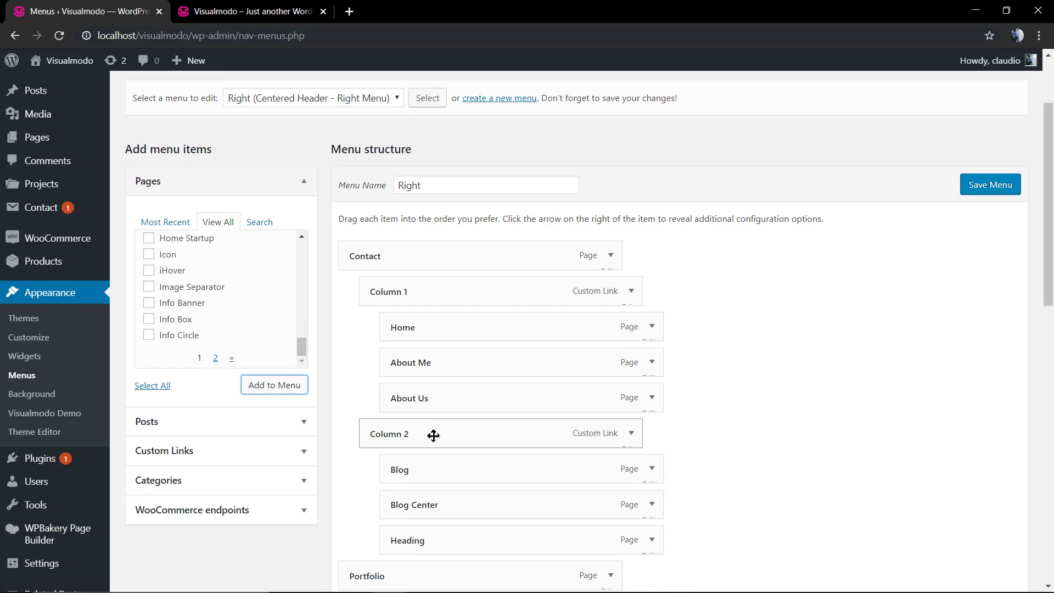
{"action": "scroll", "coordinate": [449, 410], "scroll_direction": "down", "scroll_amount": 2}
{"action": "scroll", "coordinate": [449, 330], "scroll_direction": "up", "scroll_amount": 2}
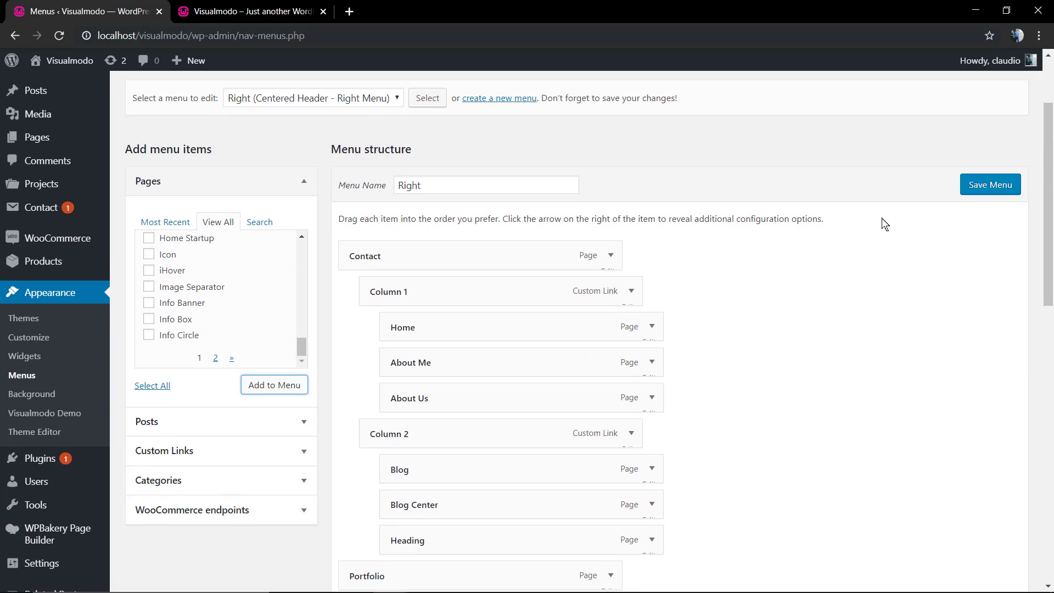
Step: Save the rearranged Right menu and switch to the live site to preview it
{"action": "left_click", "coordinate": [973, 191]}
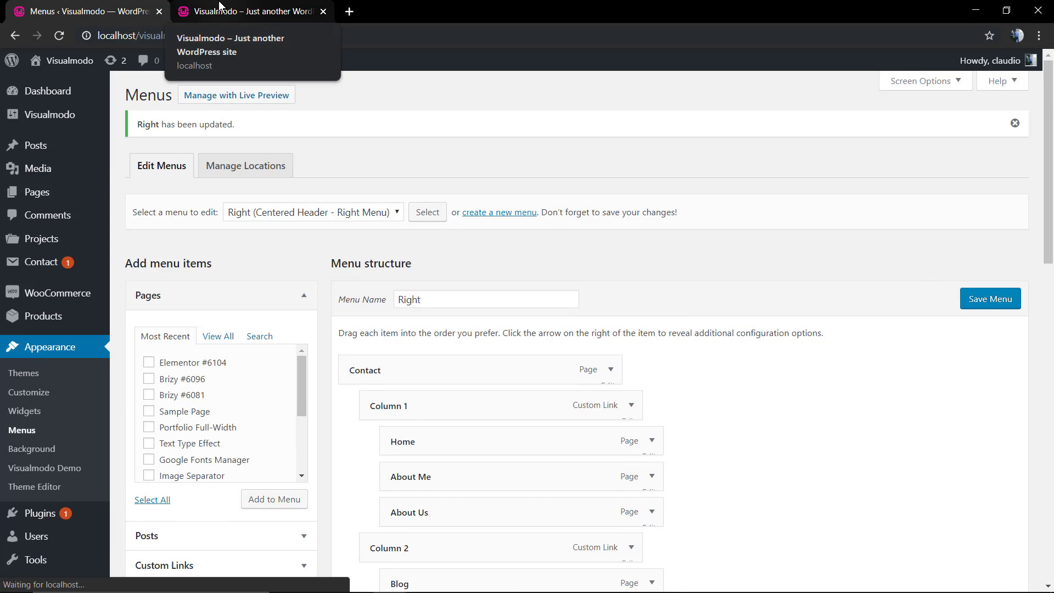
{"action": "left_click", "coordinate": [251, 10]}
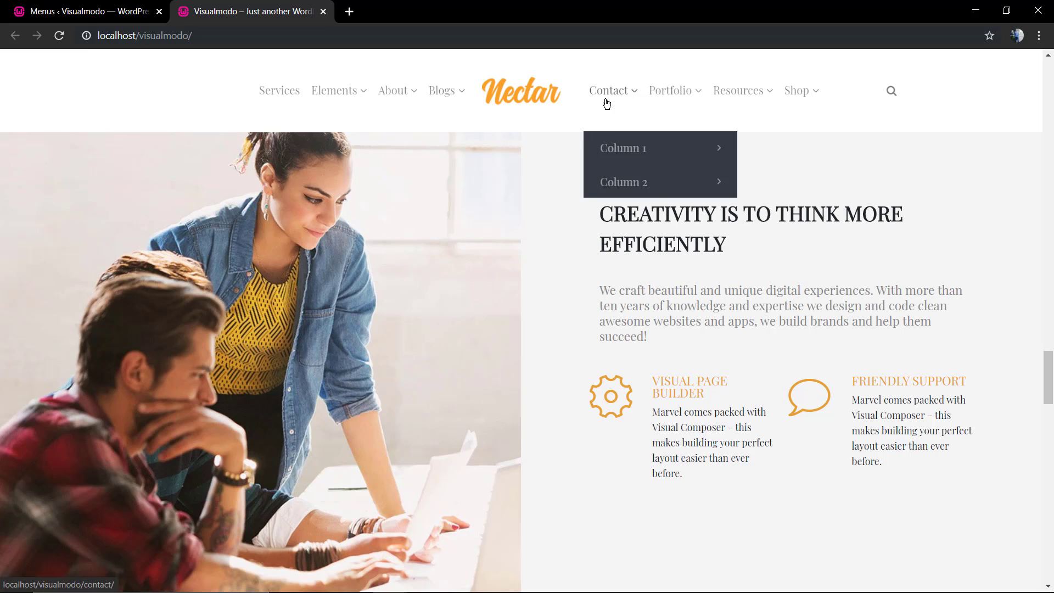
{"action": "mouse_move", "coordinate": [675, 90]}
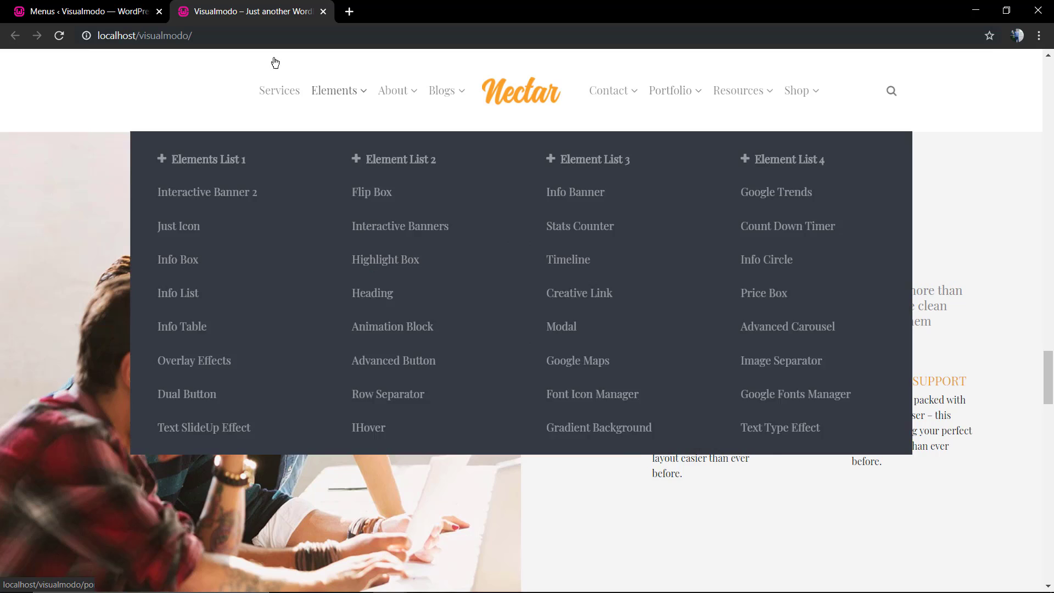
Step: Set the Contact menu item's column width to '1/2 - One Half' in the menu editor
{"action": "left_click", "coordinate": [87, 11]}
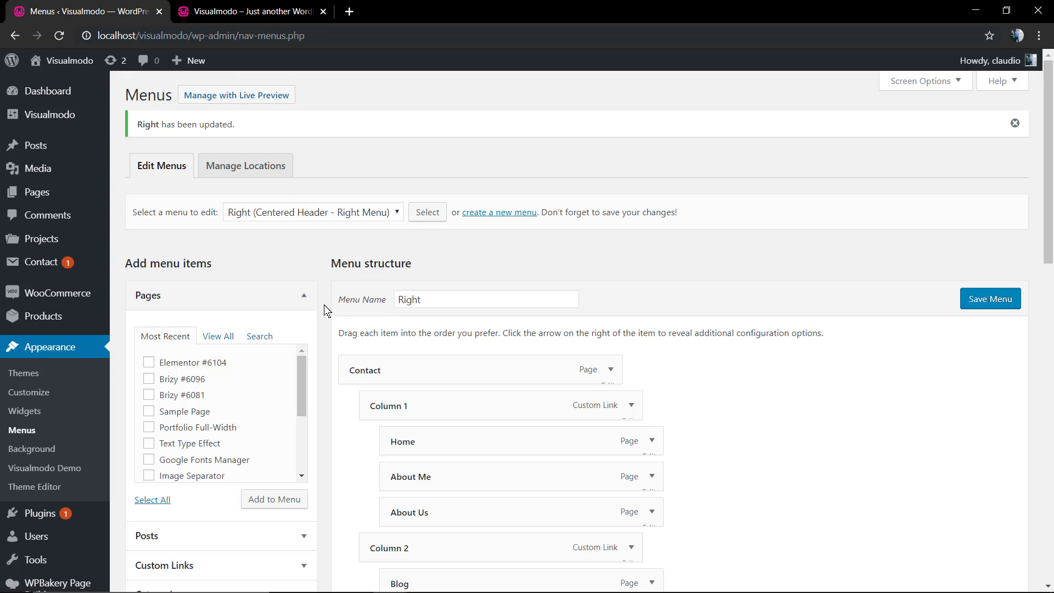
{"action": "scroll", "coordinate": [346, 320], "scroll_direction": "down", "scroll_amount": 2}
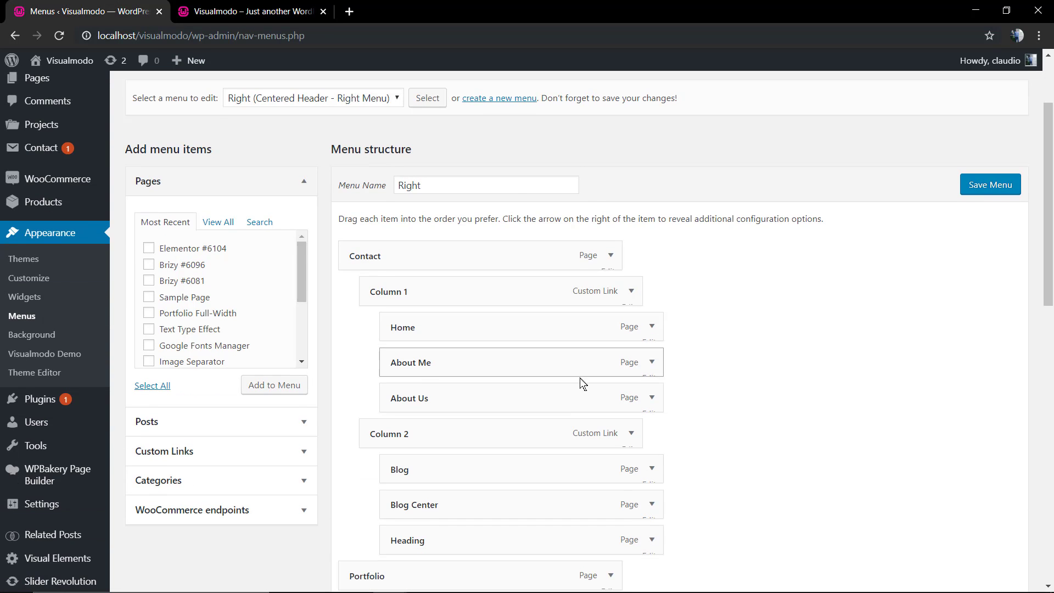
{"action": "left_click", "coordinate": [612, 257]}
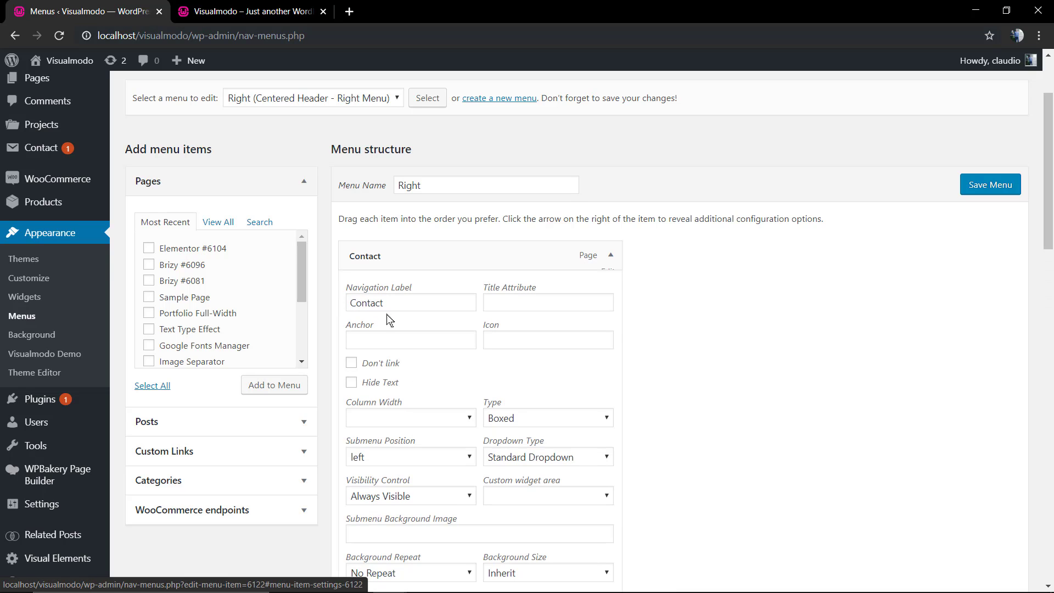
{"action": "scroll", "coordinate": [400, 306], "scroll_direction": "down", "scroll_amount": 2}
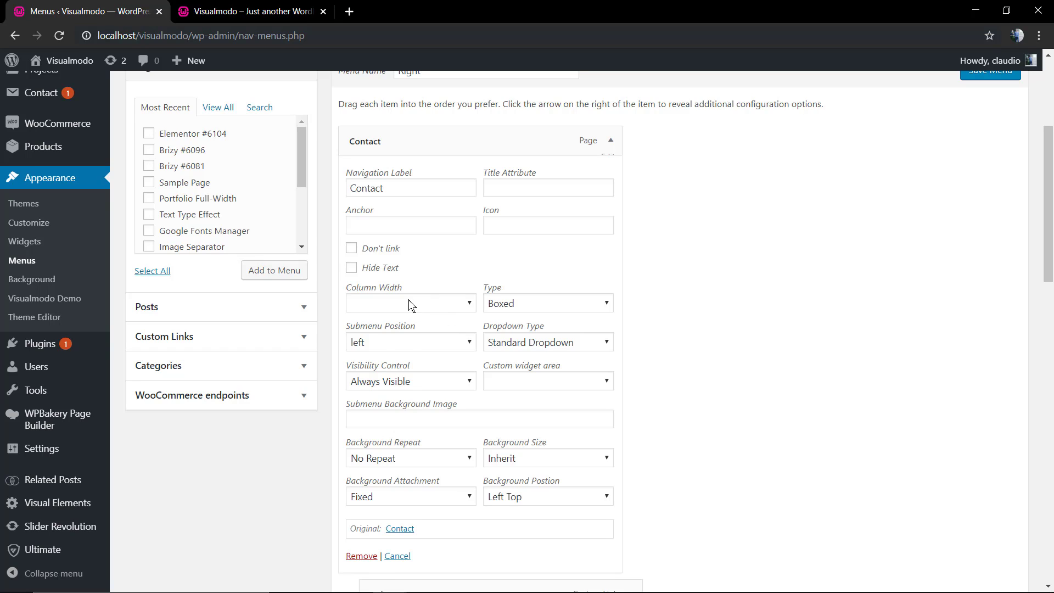
{"action": "left_click", "coordinate": [411, 306]}
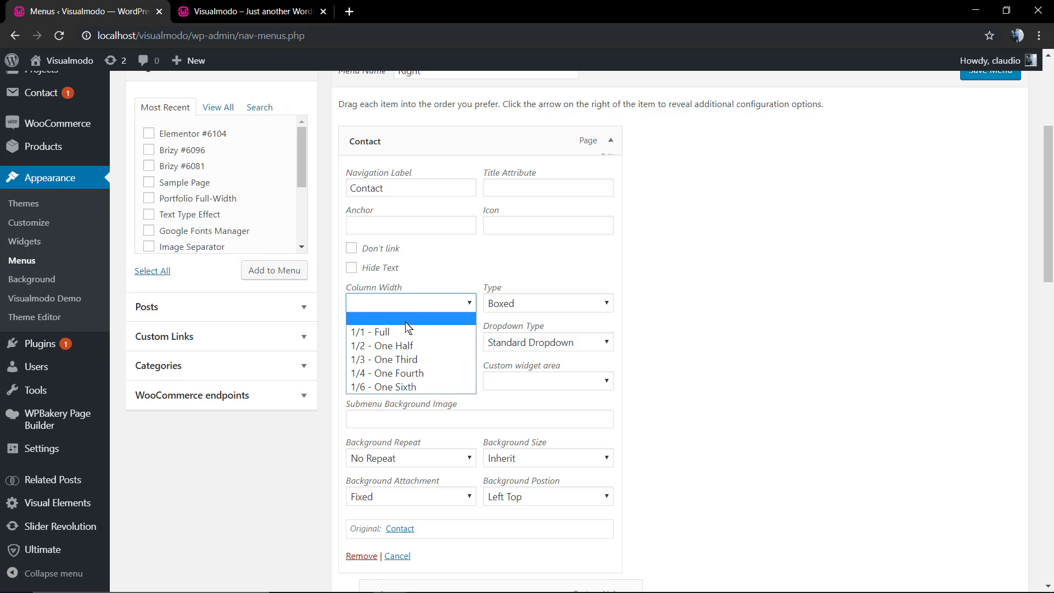
{"action": "left_click", "coordinate": [438, 345]}
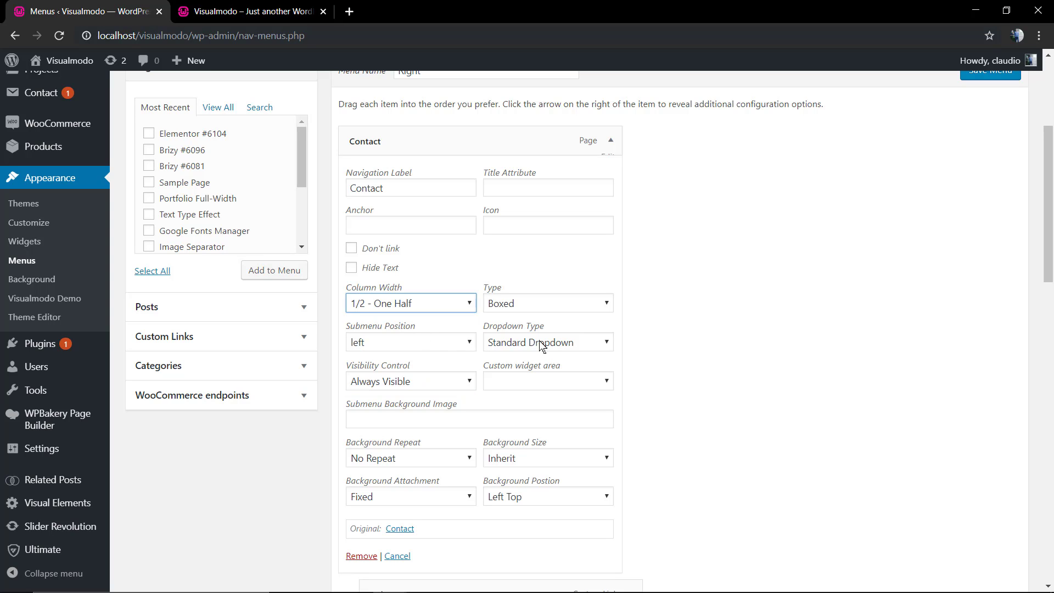
{"action": "scroll", "coordinate": [543, 349], "scroll_direction": "down", "scroll_amount": 2}
{"action": "scroll", "coordinate": [536, 347], "scroll_direction": "down", "scroll_amount": 1}
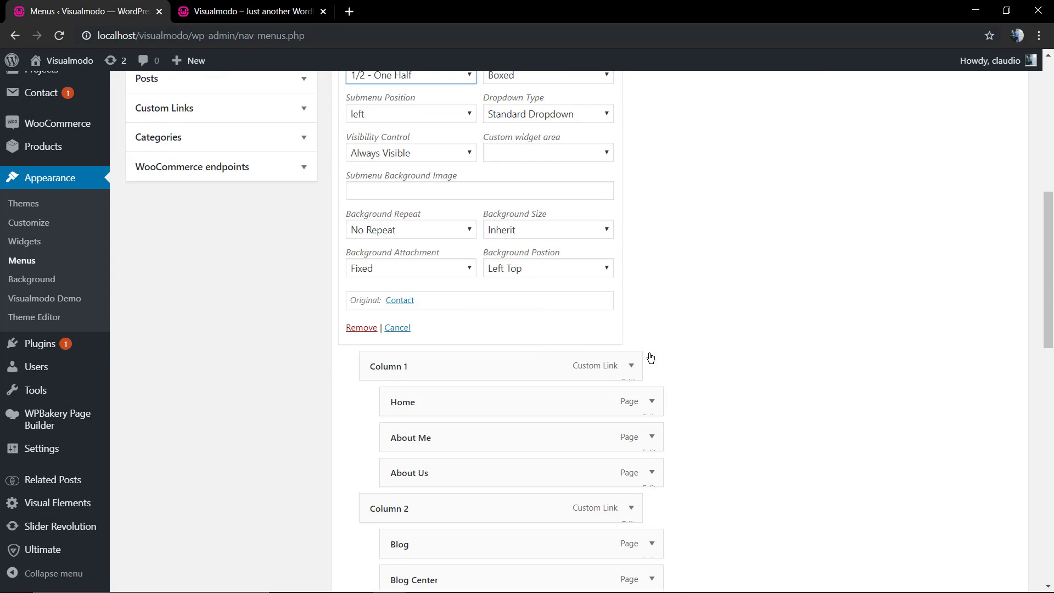
{"action": "scroll", "coordinate": [650, 357], "scroll_direction": "down", "scroll_amount": 10}
{"action": "left_click", "coordinate": [990, 517]}
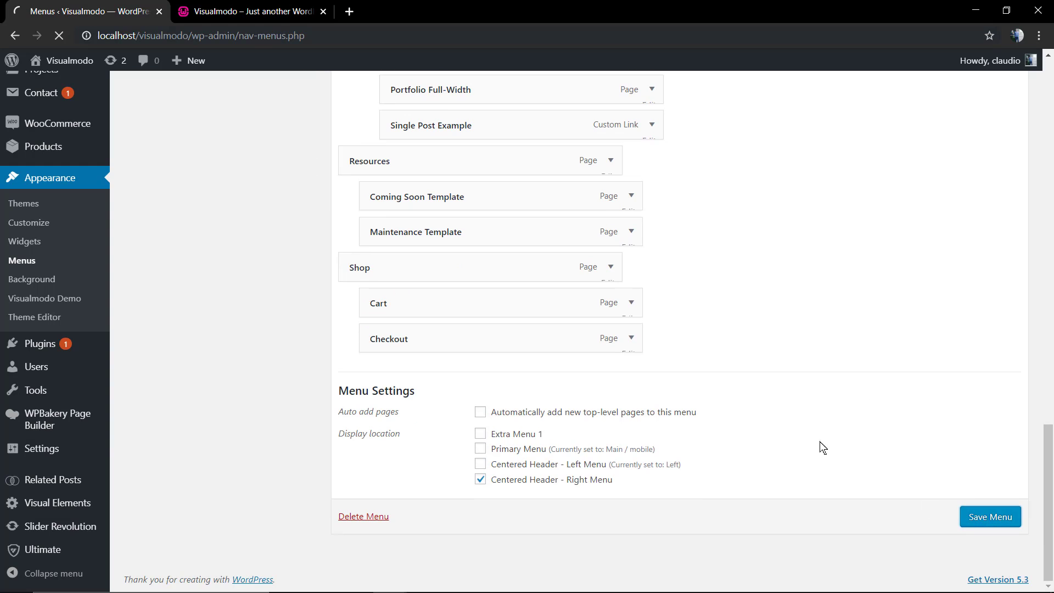
{"action": "left_click", "coordinate": [247, 10]}
{"action": "key", "text": "F5"}
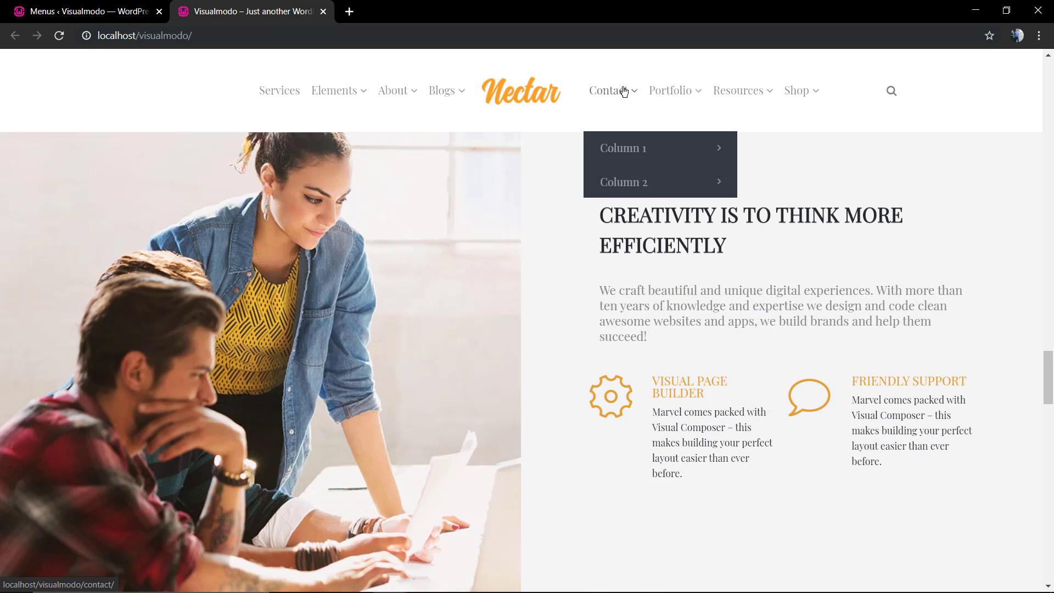
{"action": "left_click", "coordinate": [609, 91]}
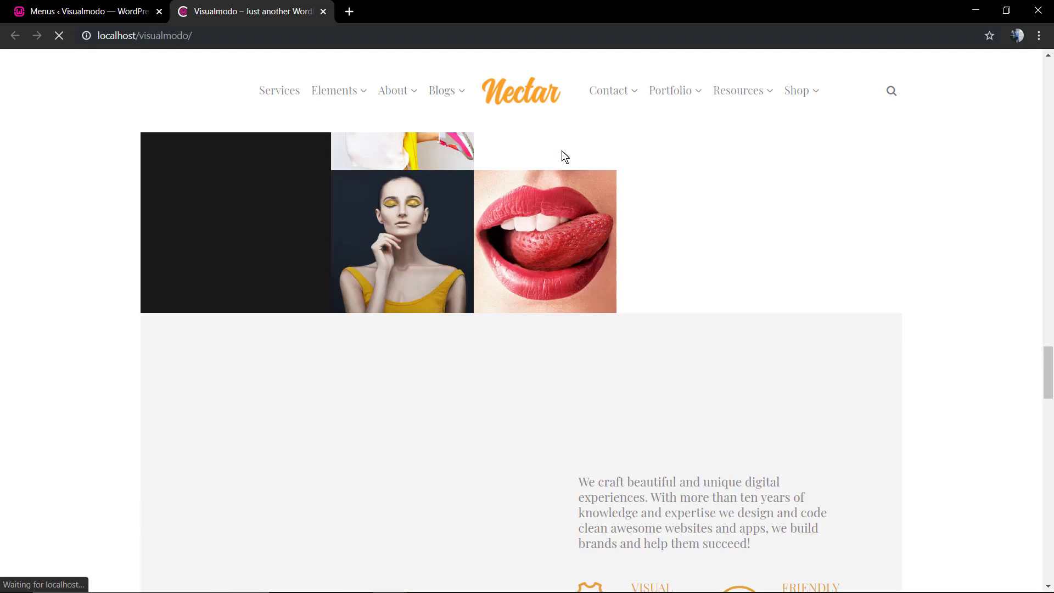
Step: Set the Contact menu item's Dropdown Type to 'Mega Menu Dropdown'
{"action": "left_click", "coordinate": [86, 10]}
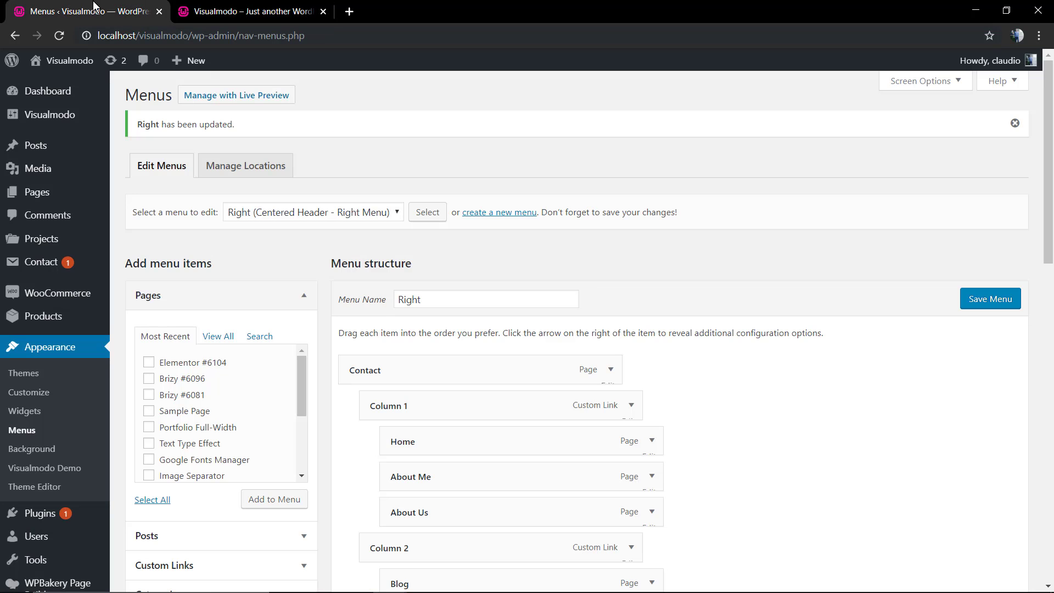
{"action": "scroll", "coordinate": [398, 258], "scroll_direction": "down", "scroll_amount": 2}
{"action": "left_click", "coordinate": [611, 256]}
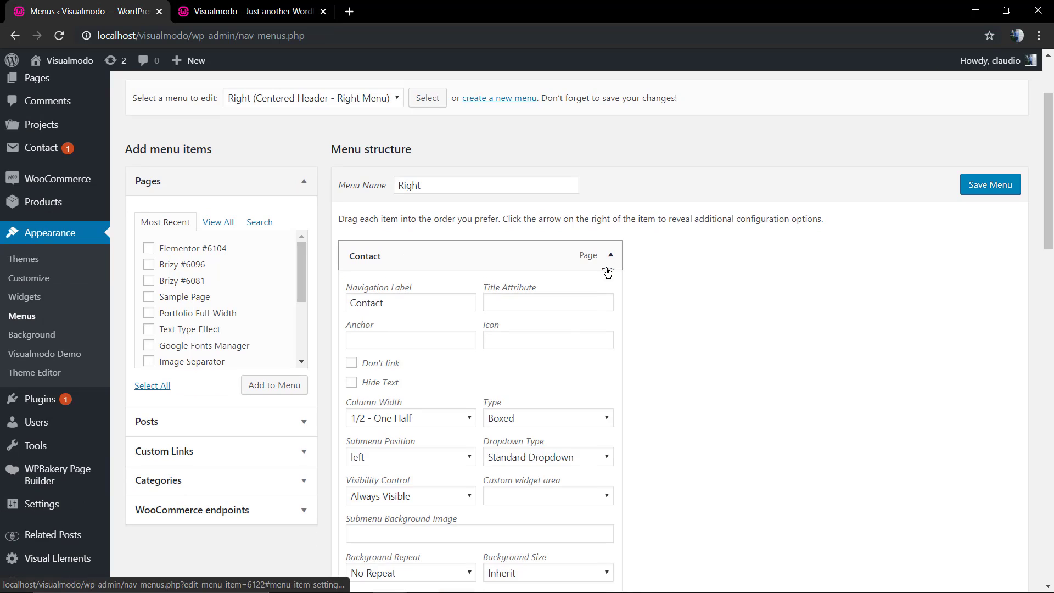
{"action": "scroll", "coordinate": [423, 379], "scroll_direction": "down", "scroll_amount": 2}
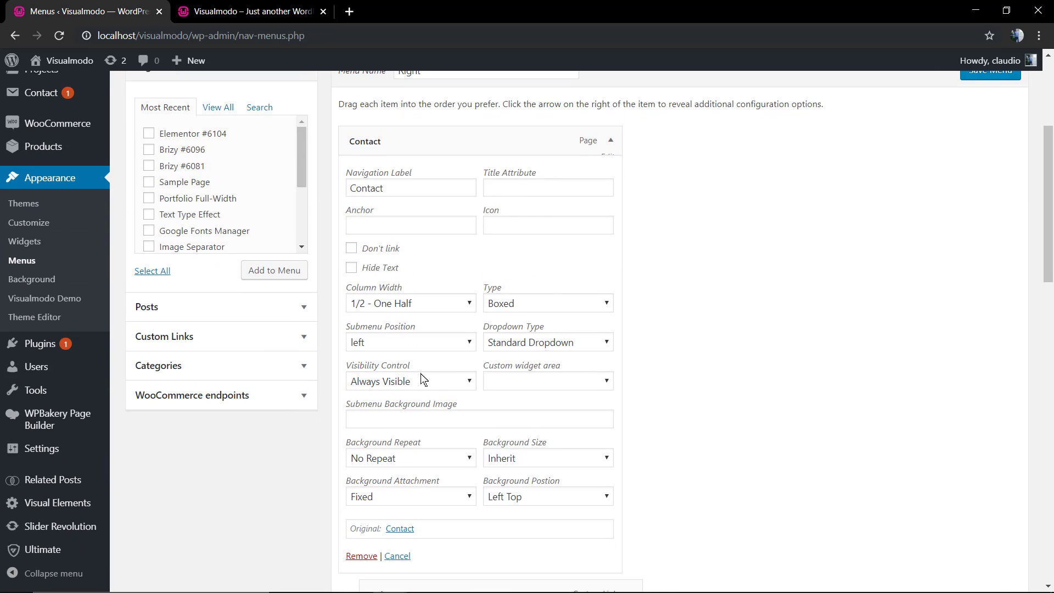
{"action": "left_click", "coordinate": [554, 342]}
{"action": "left_click", "coordinate": [558, 340]}
{"action": "left_click", "coordinate": [535, 303]}
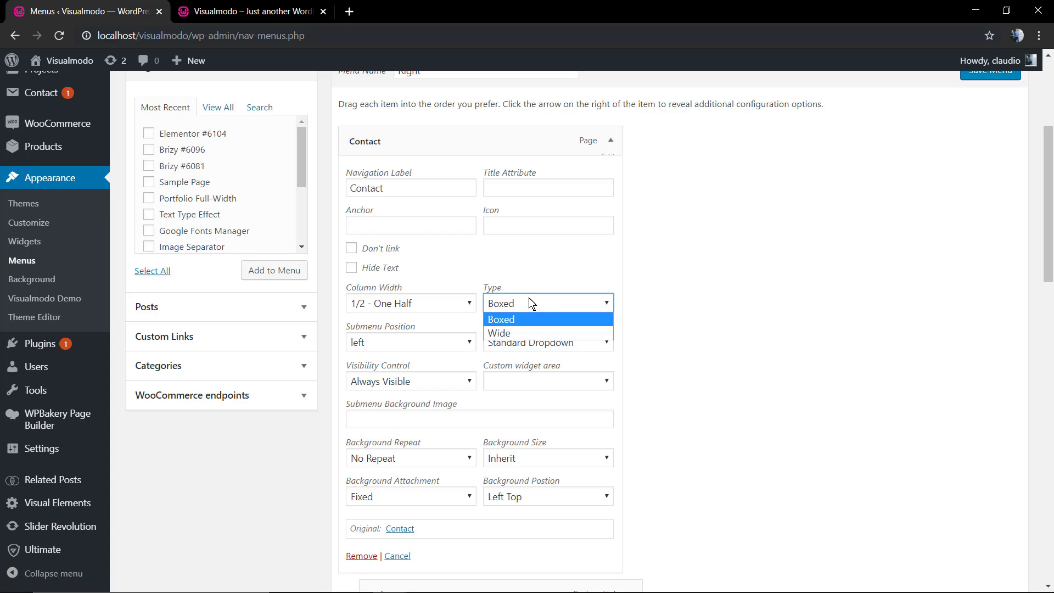
{"action": "left_click", "coordinate": [540, 343]}
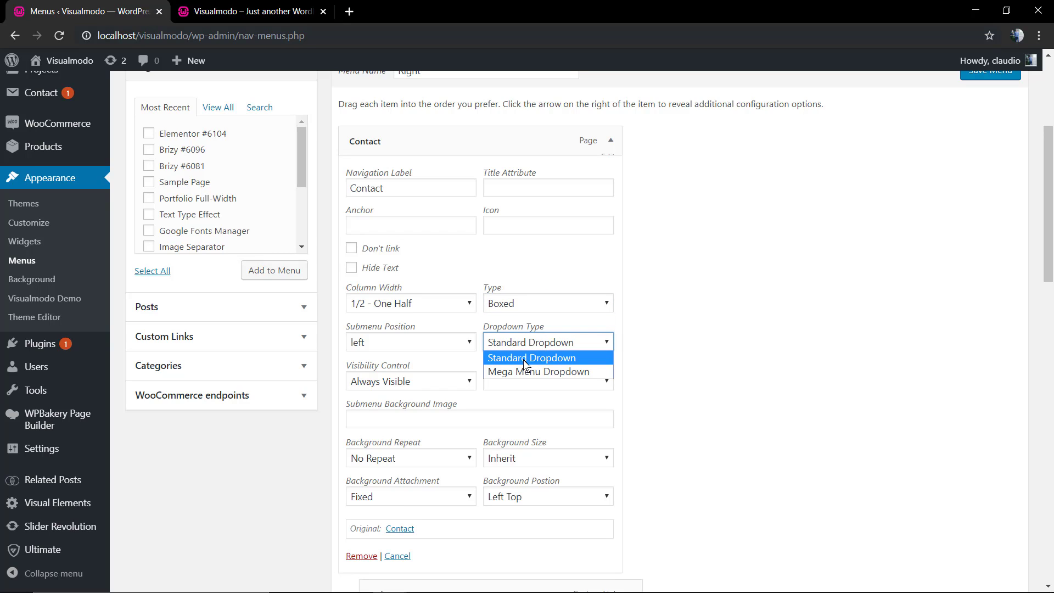
{"action": "left_click", "coordinate": [536, 372]}
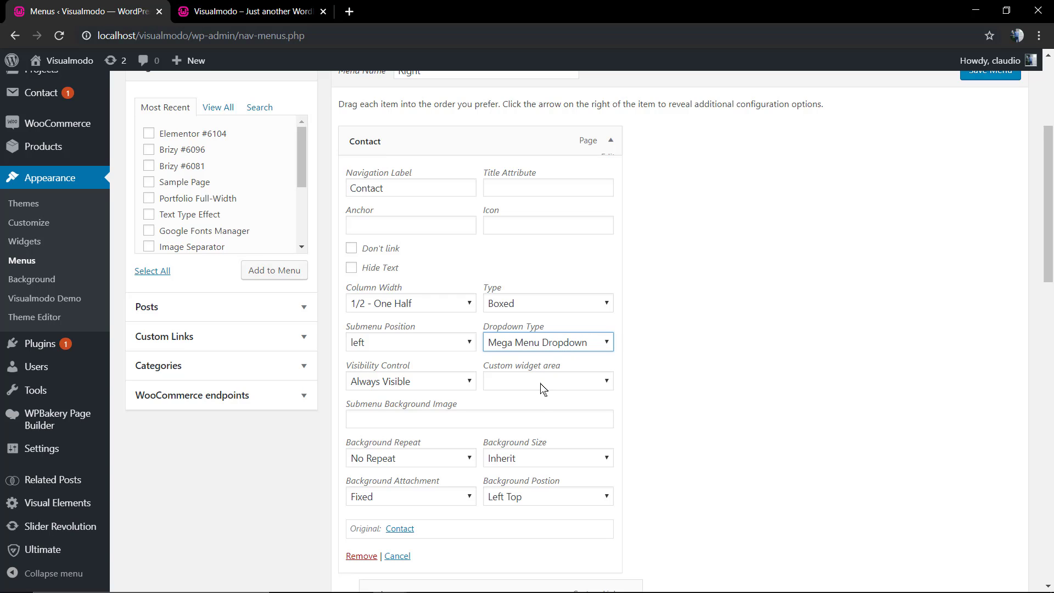
{"action": "scroll", "coordinate": [708, 296], "scroll_direction": "up", "scroll_amount": 8}
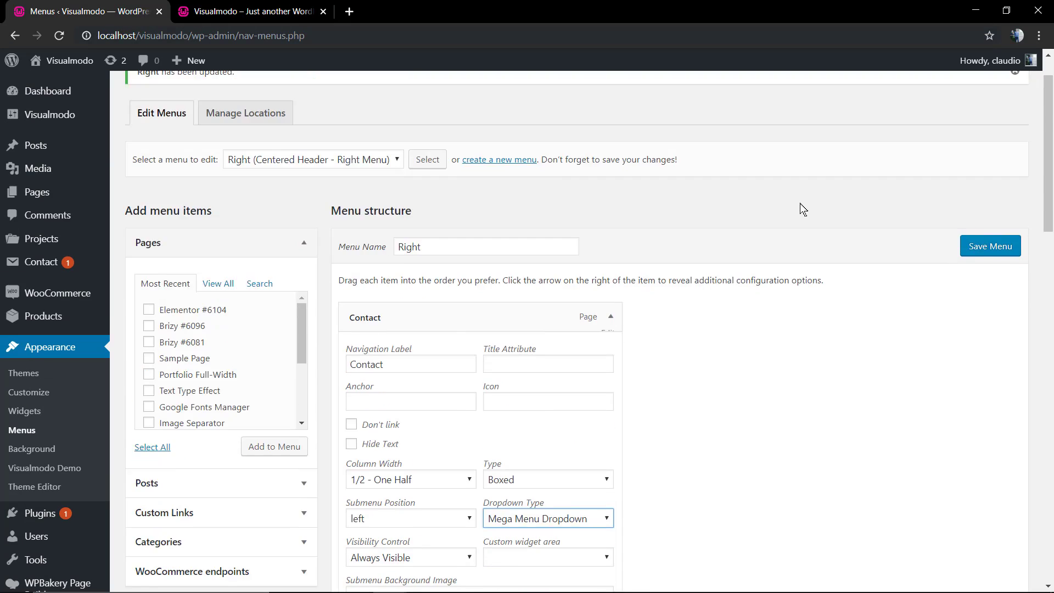
Step: Save the menu and reload the live site to preview Contact's mega menu
{"action": "left_click", "coordinate": [990, 299]}
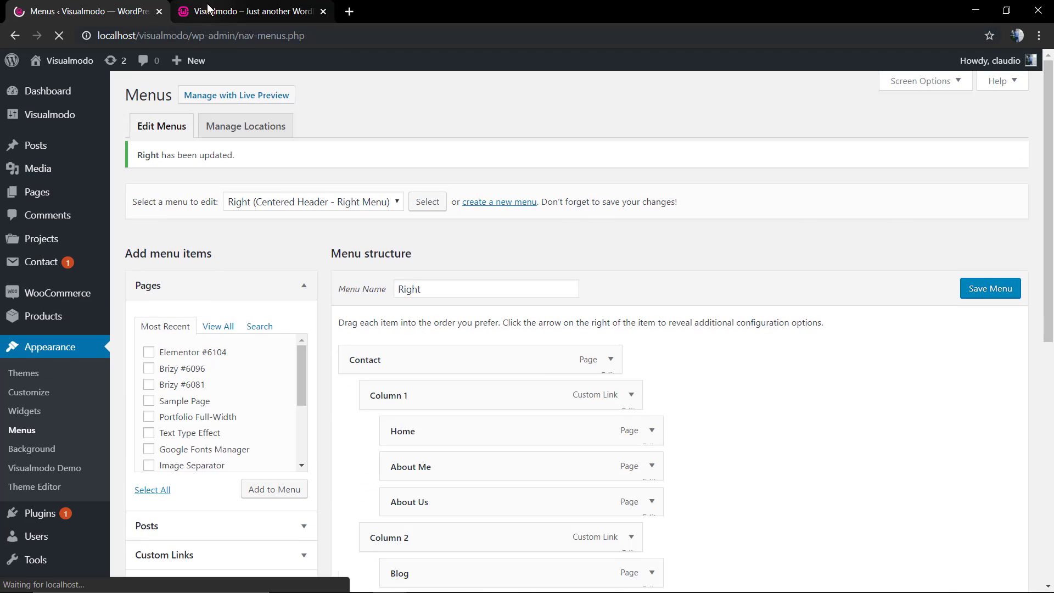
{"action": "left_click", "coordinate": [247, 11]}
{"action": "key", "text": "F5"}
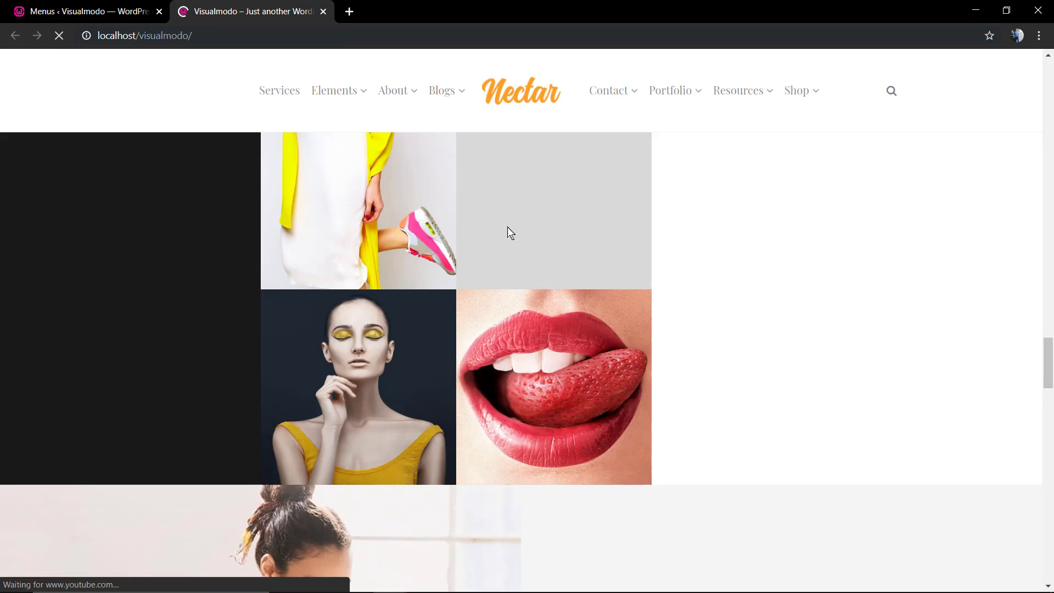